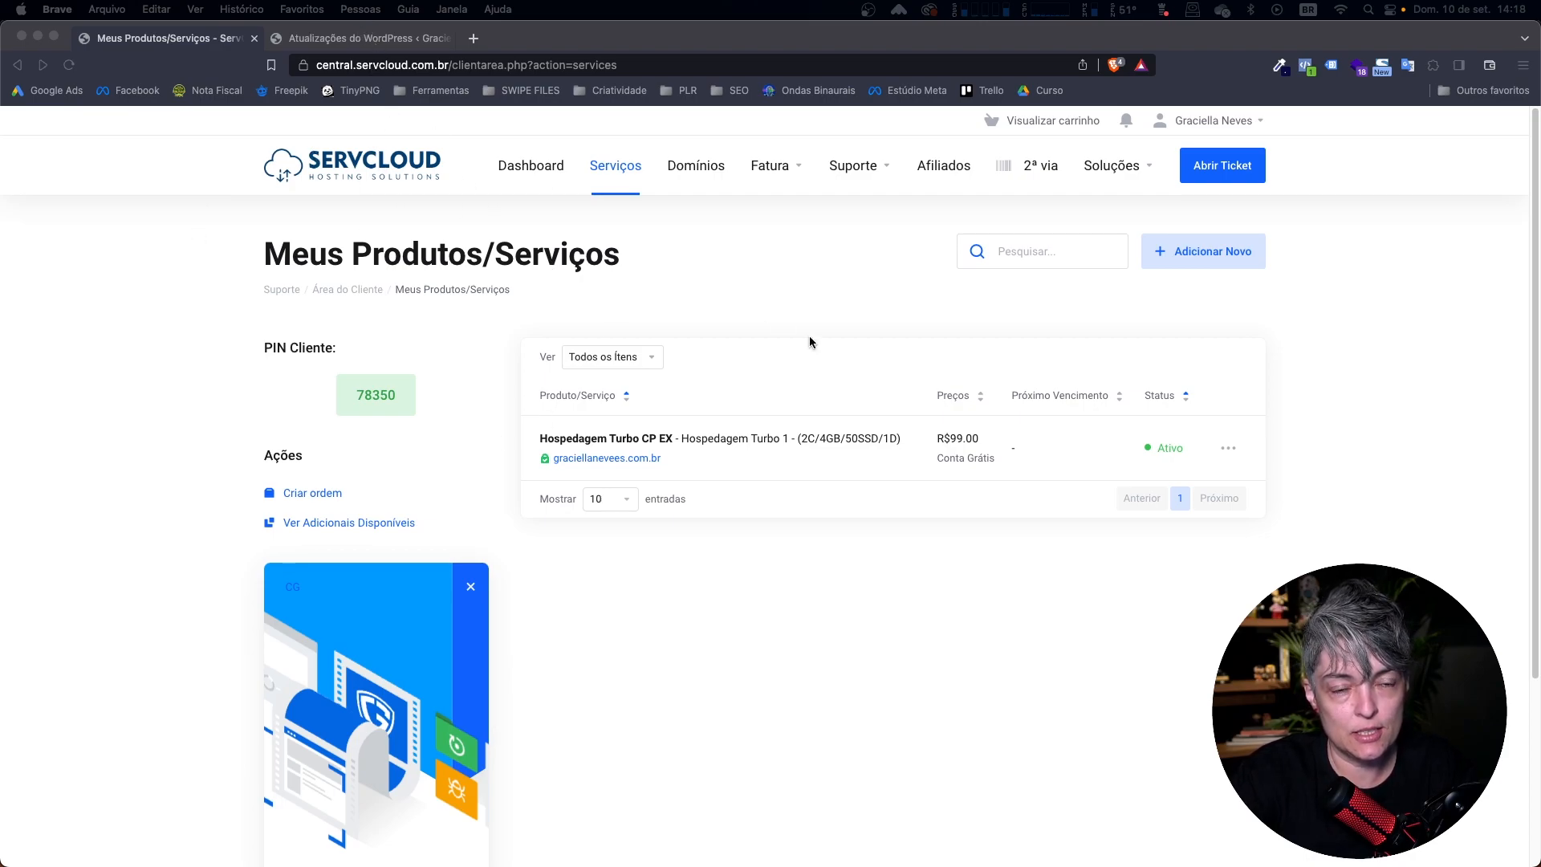
Open the details of the active Hospedagem Turbo CP EX hosting service.
click(1248, 602)
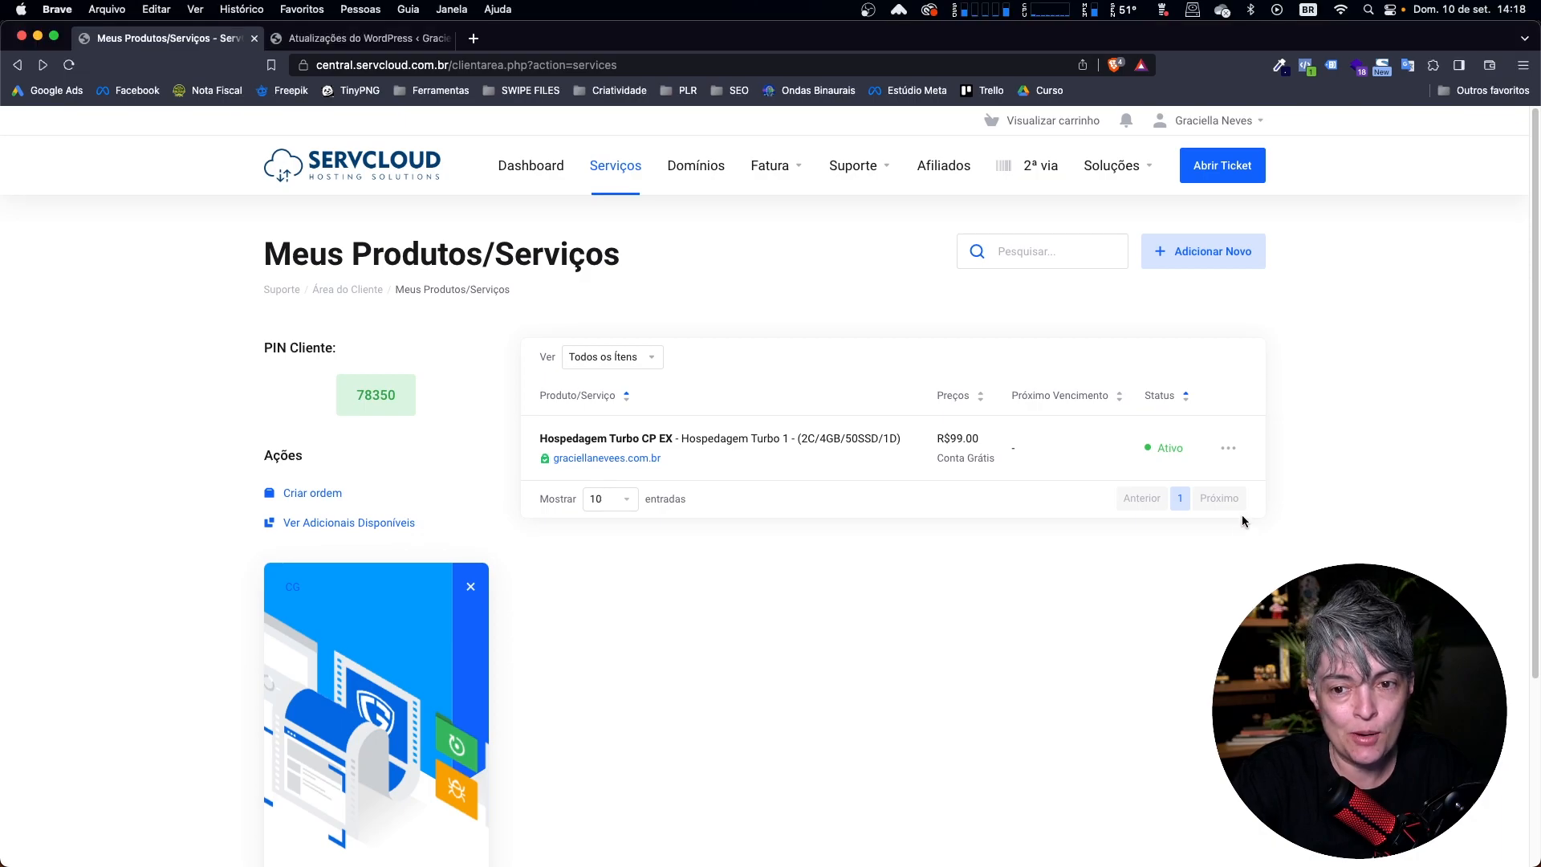
click(1230, 449)
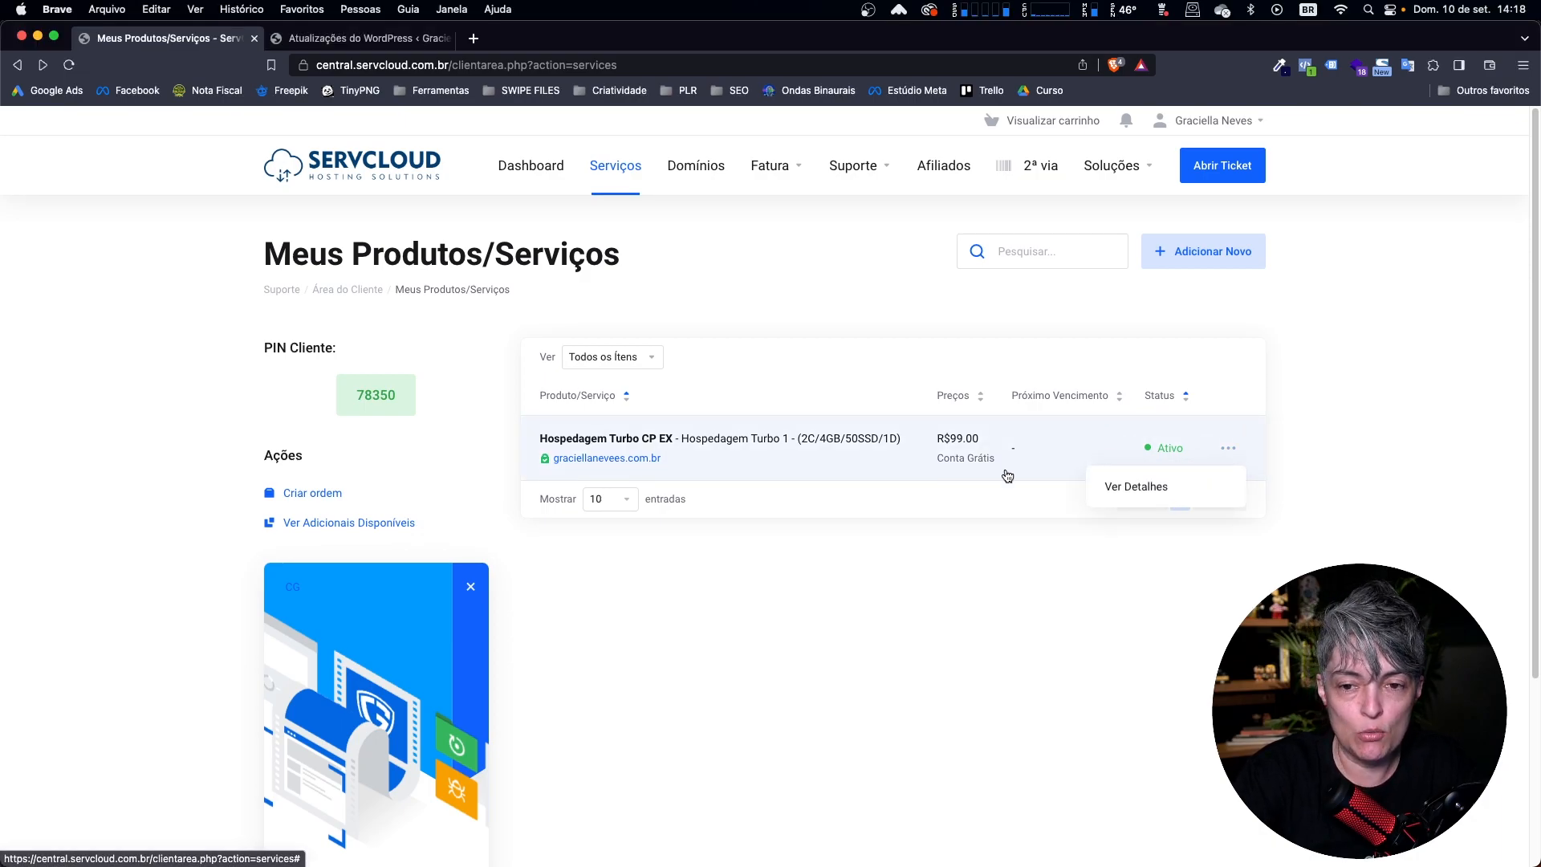
click(1144, 492)
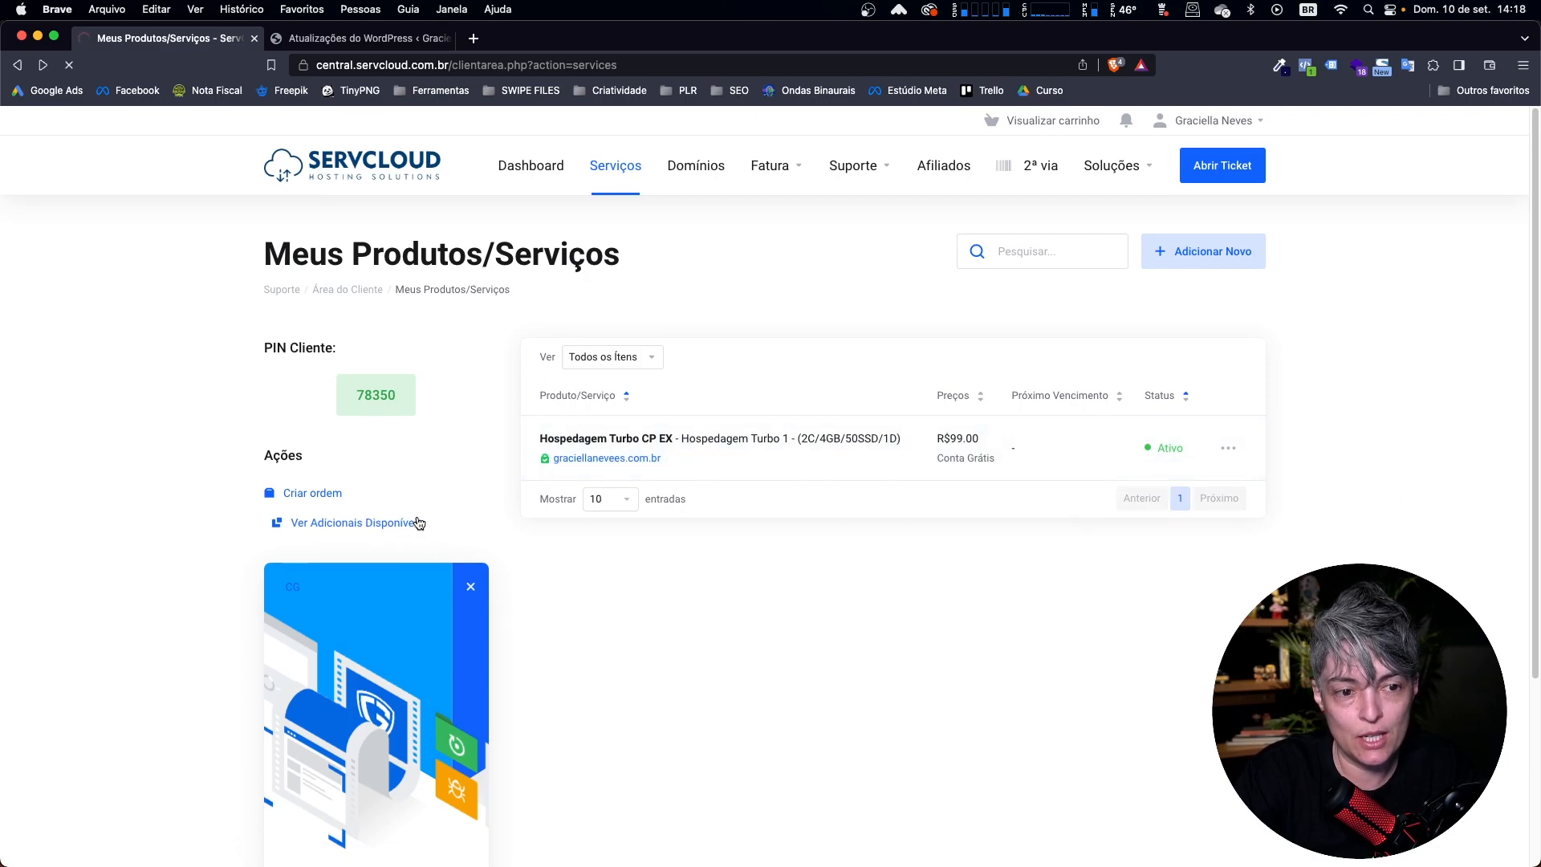
Log in to cPanel from the hosting service's details page.
scroll(747, 626, down, 3)
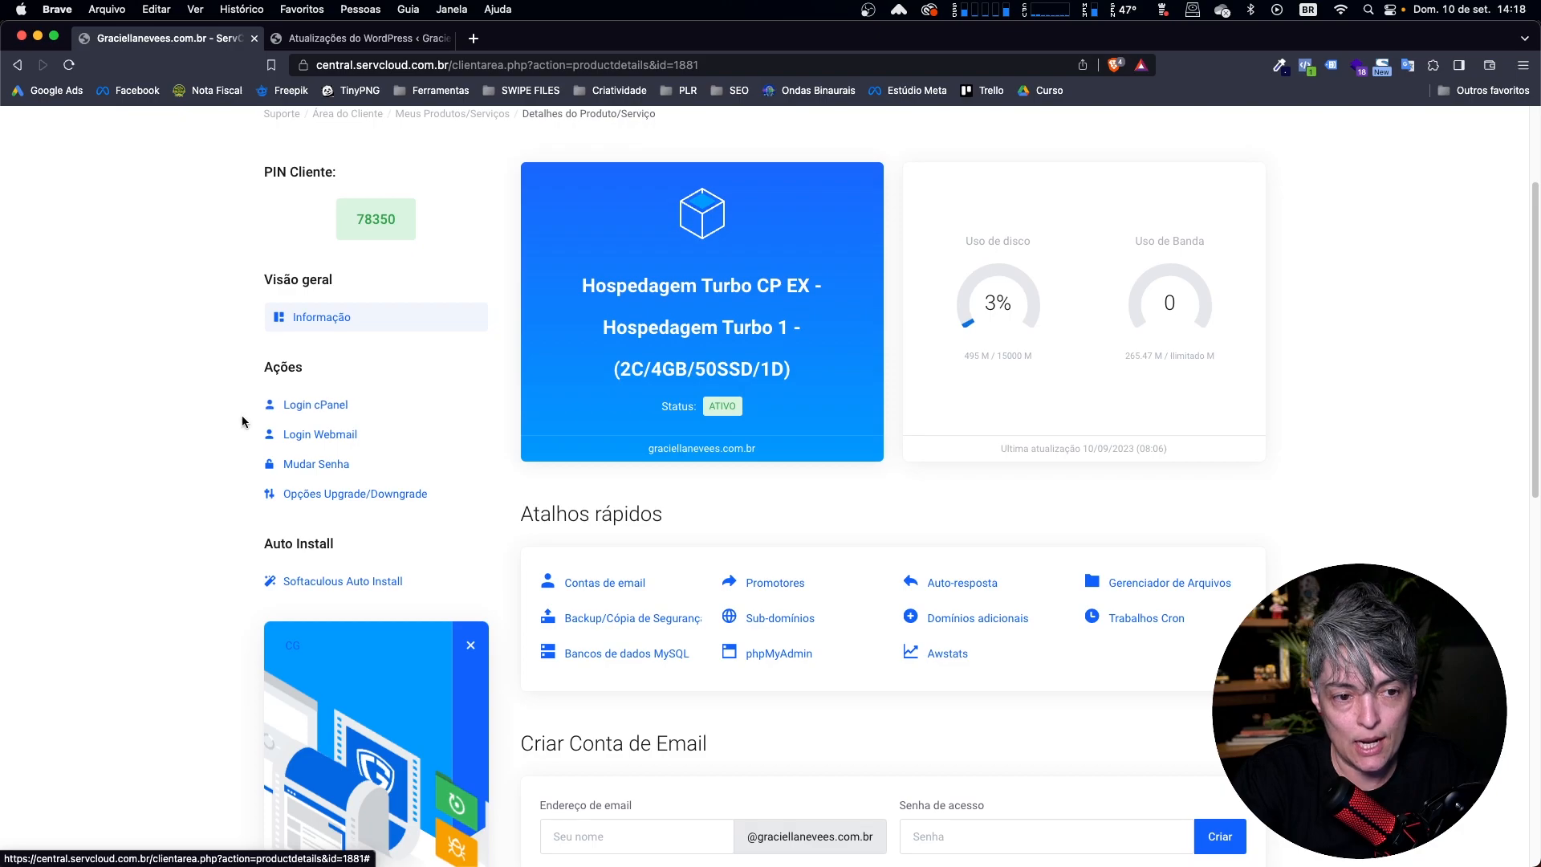
scroll(110, 463, up, 1)
scroll(110, 463, up, 2)
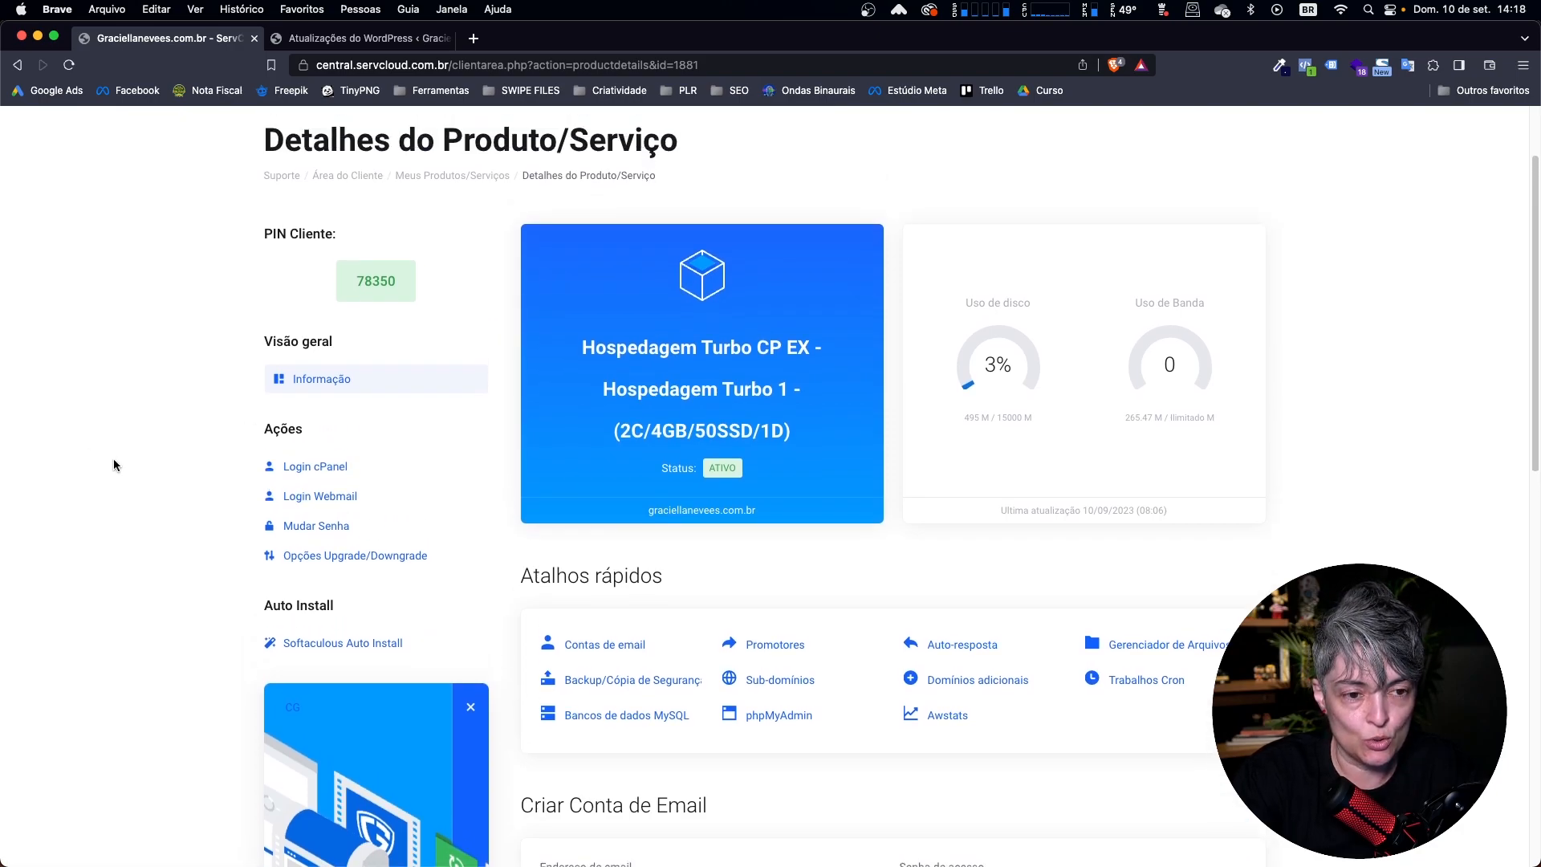
click(313, 472)
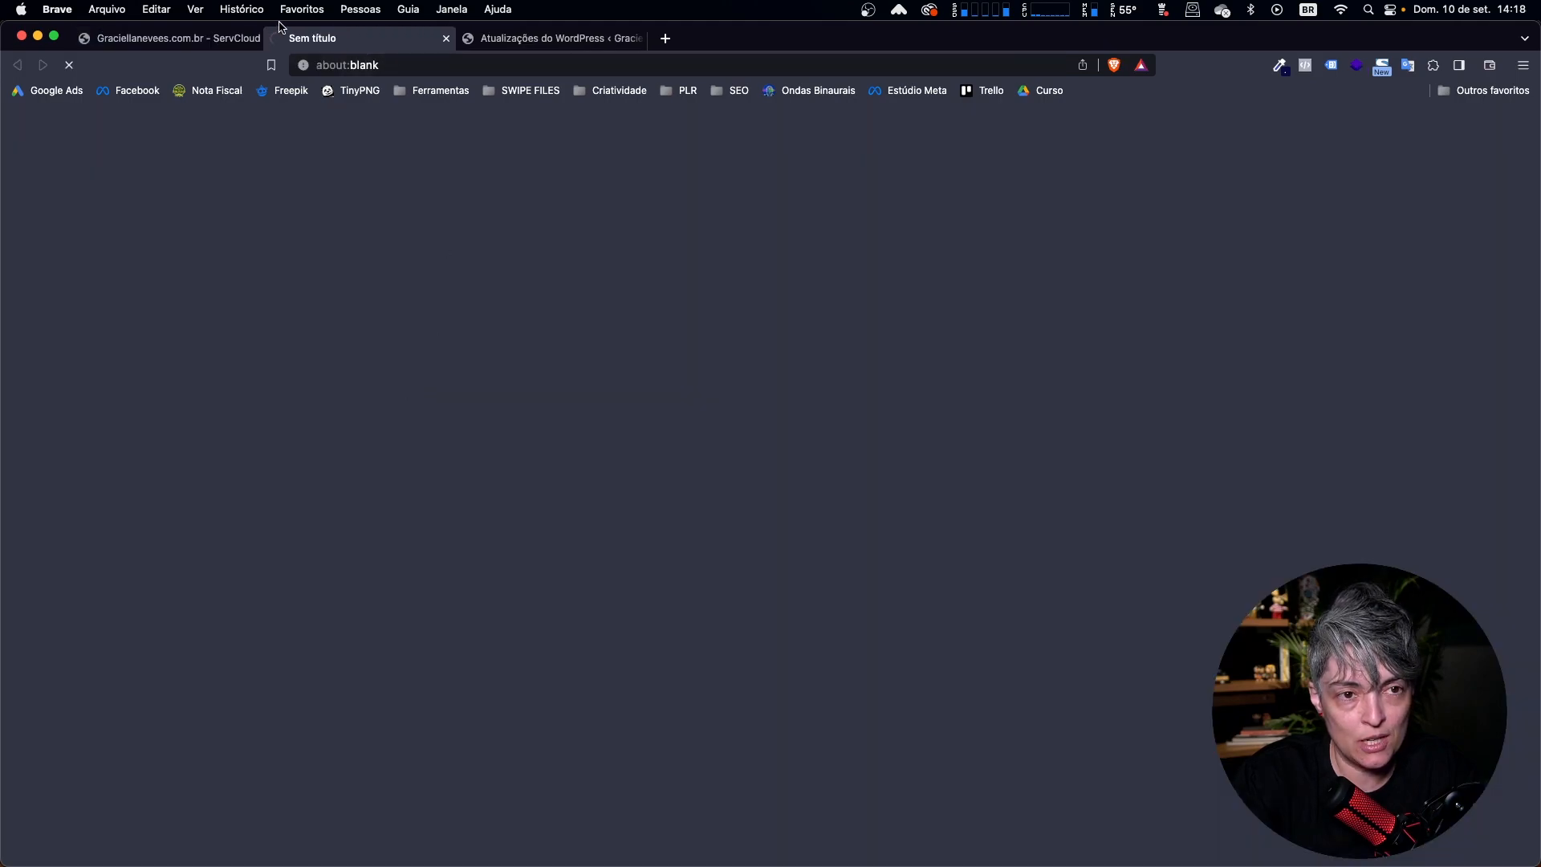
Open the form for creating a new domain in cPanel's Domains section.
scroll(923, 686, down, 10)
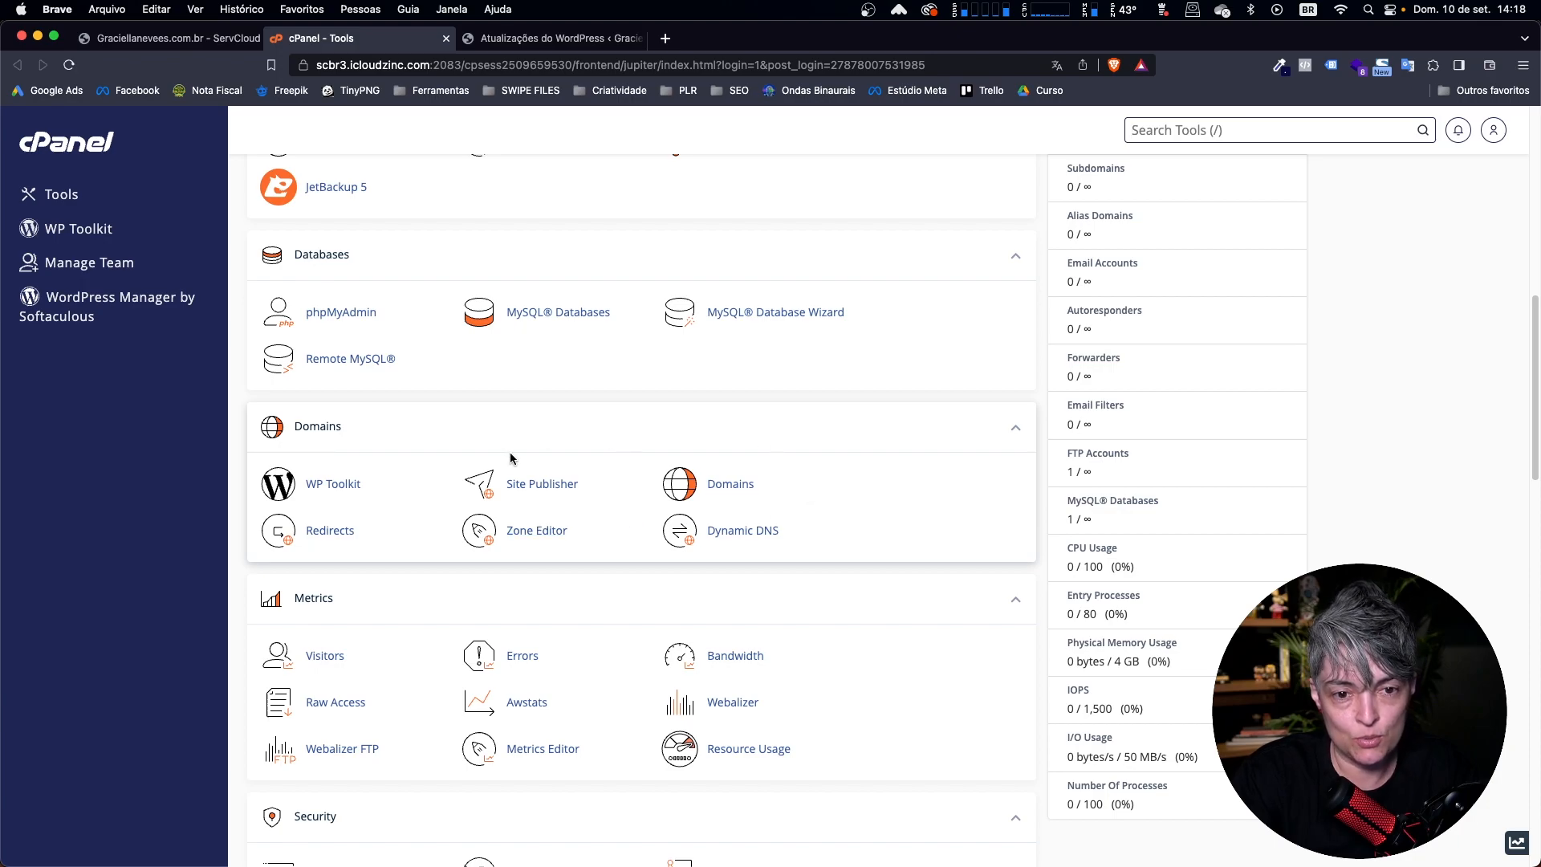
click(740, 493)
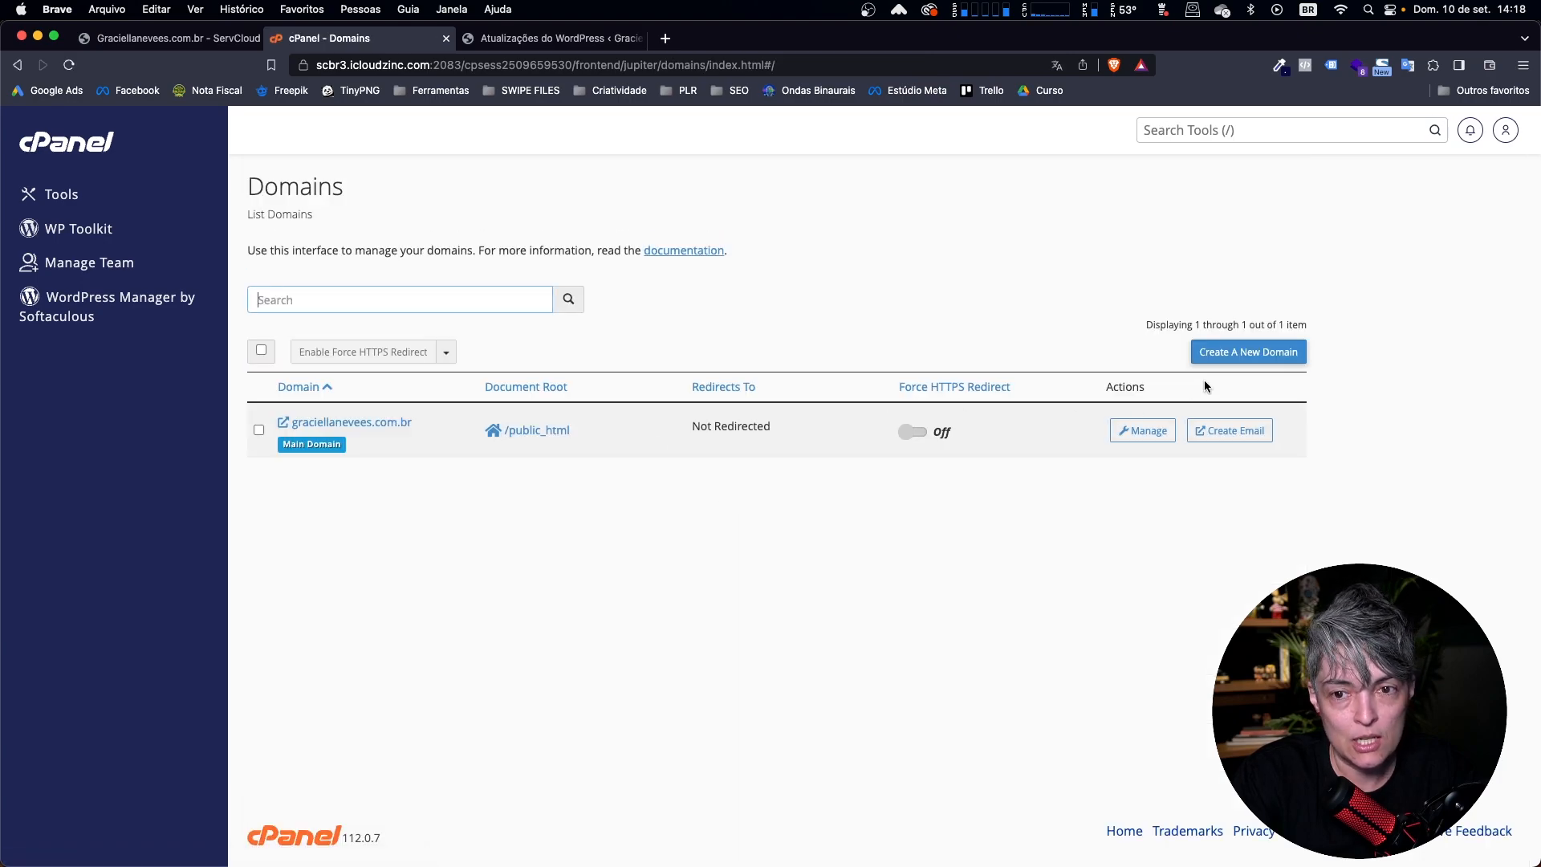
click(1245, 354)
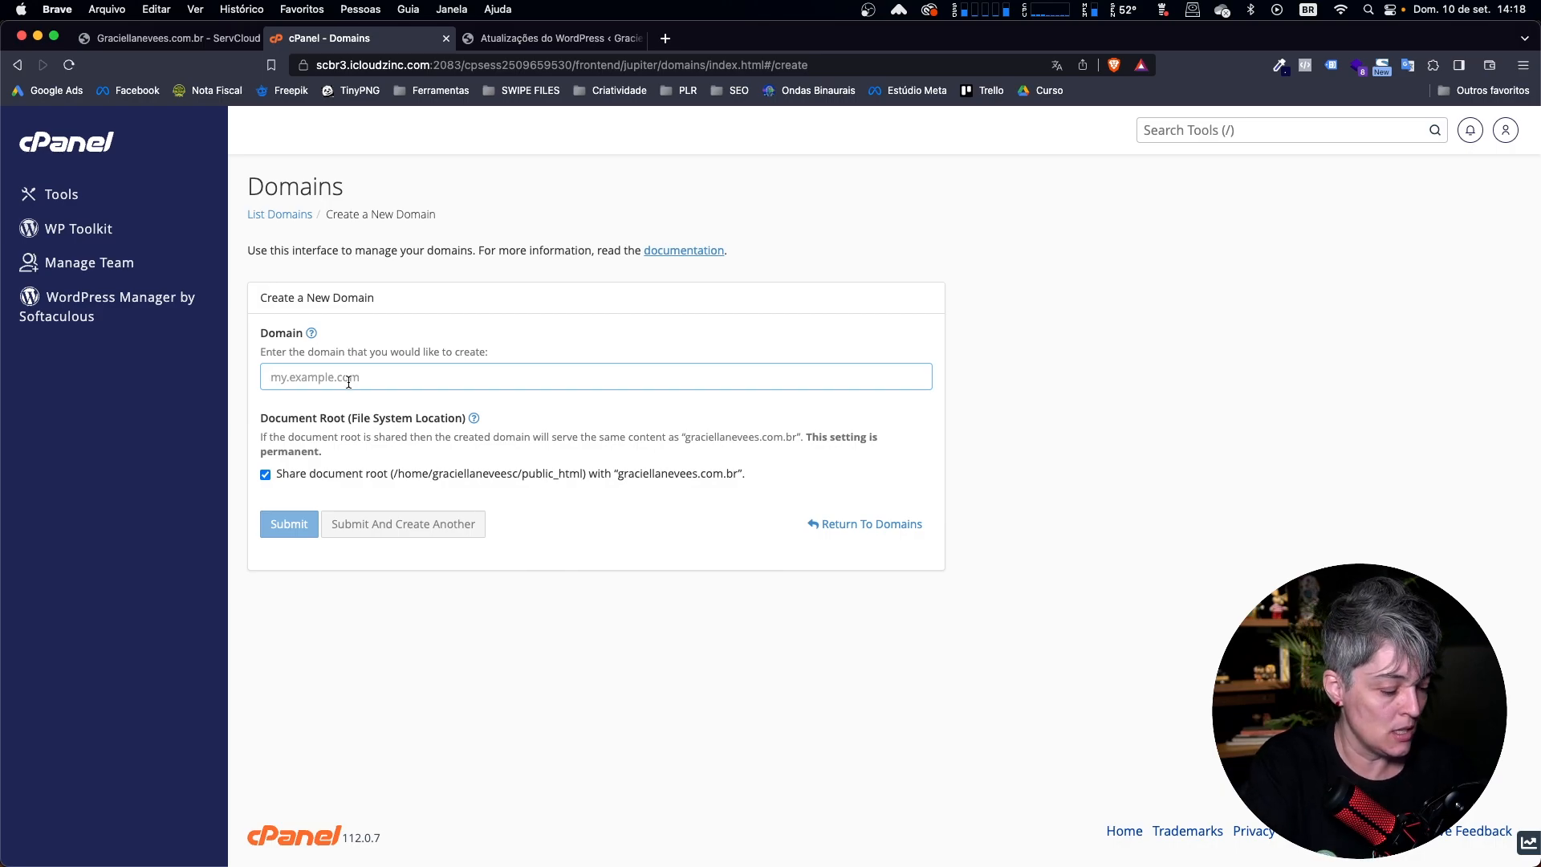
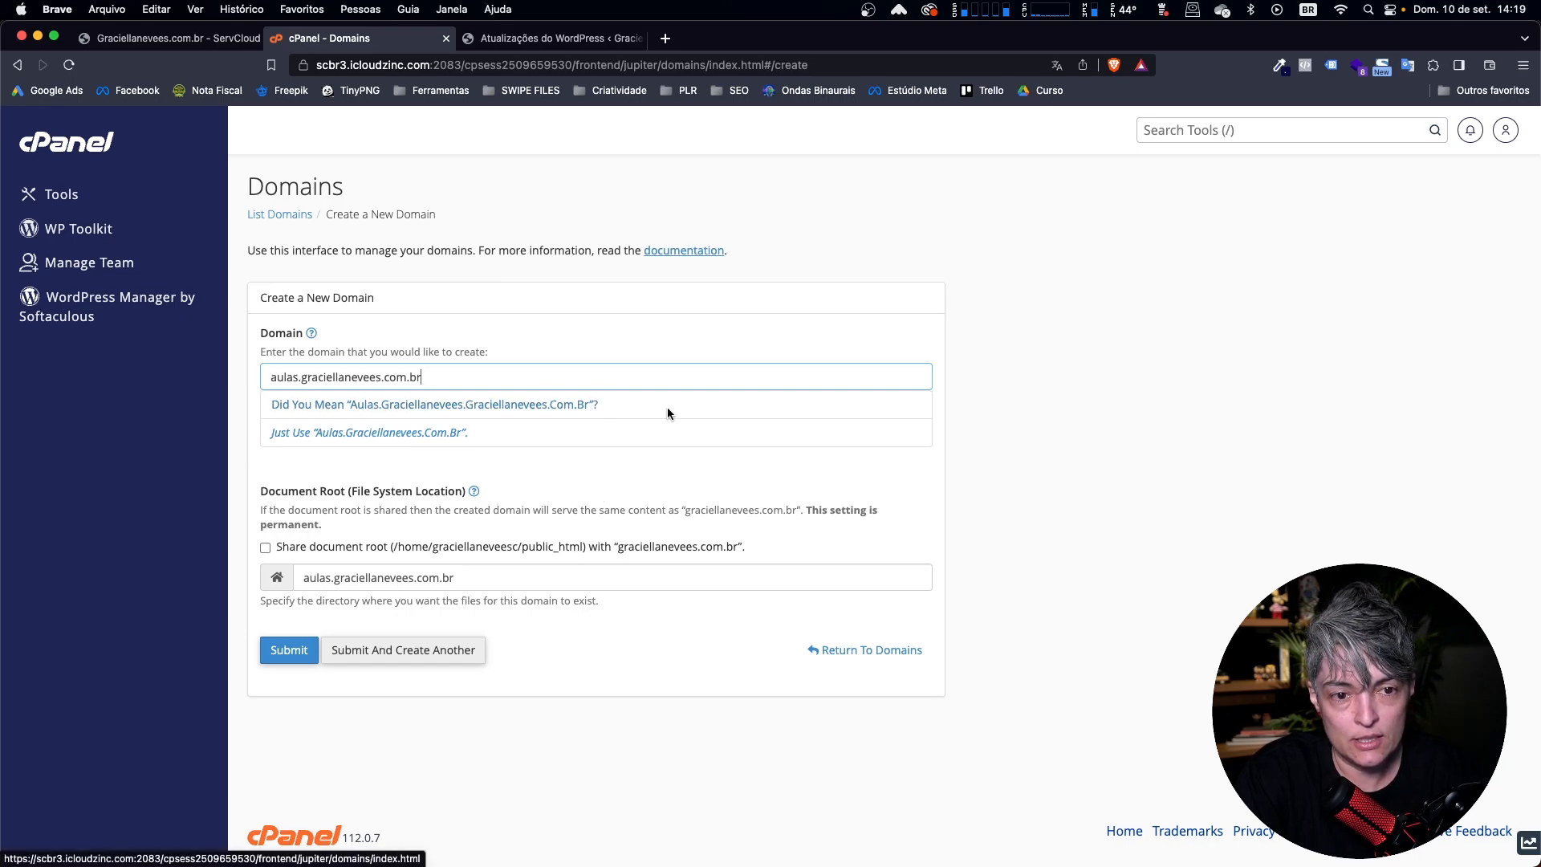
Enter the new domain as the "aulas" subdomain of the account's main domain.
click(1063, 440)
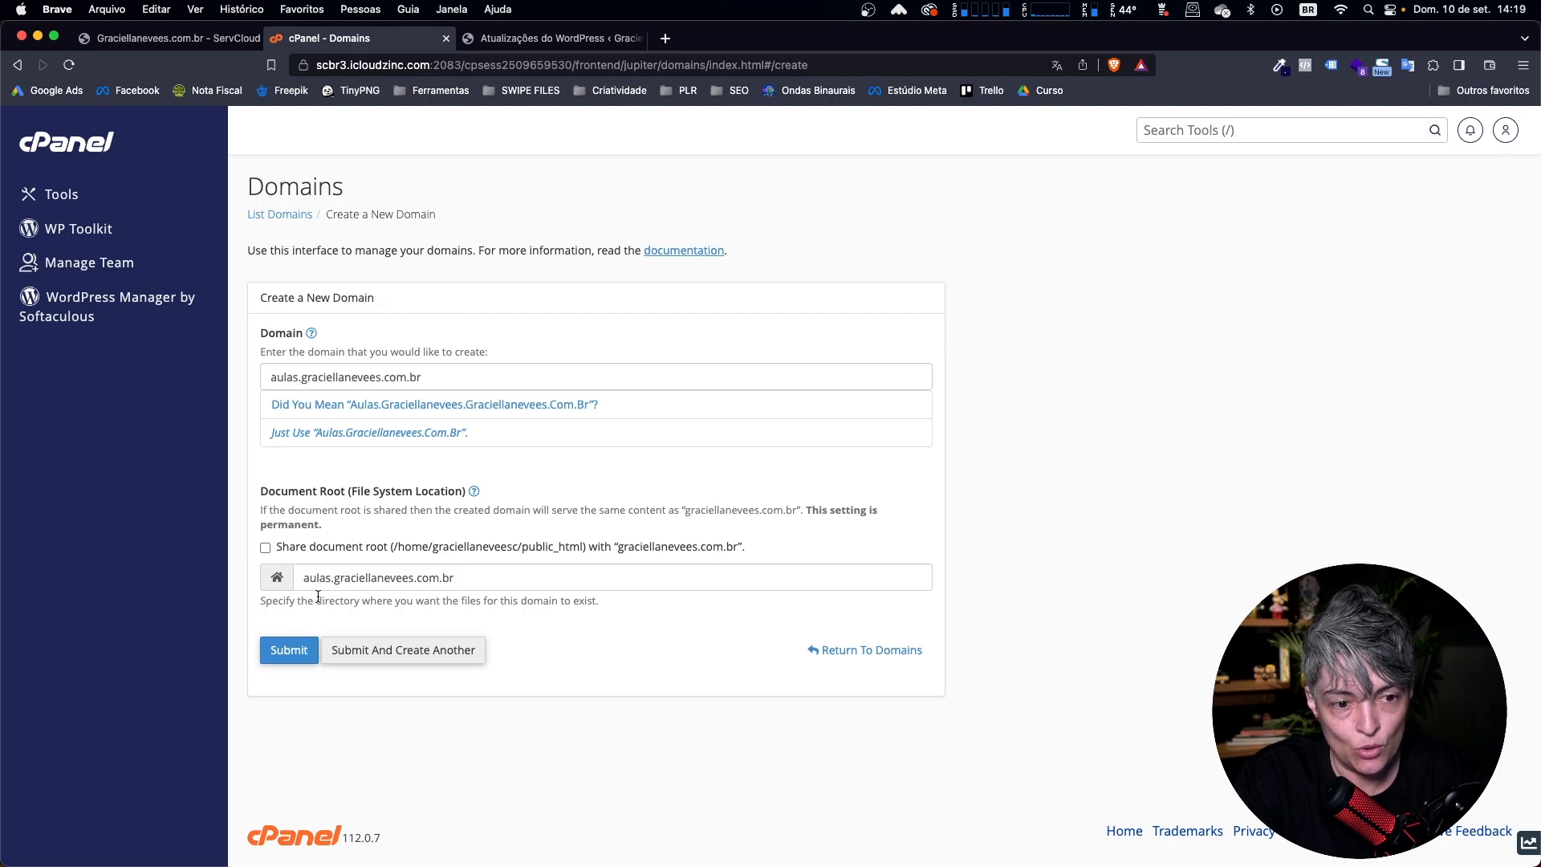
Shorten the new domain's document root to "aulas" and submit the domain for creation.
drag(466, 572, 344, 576)
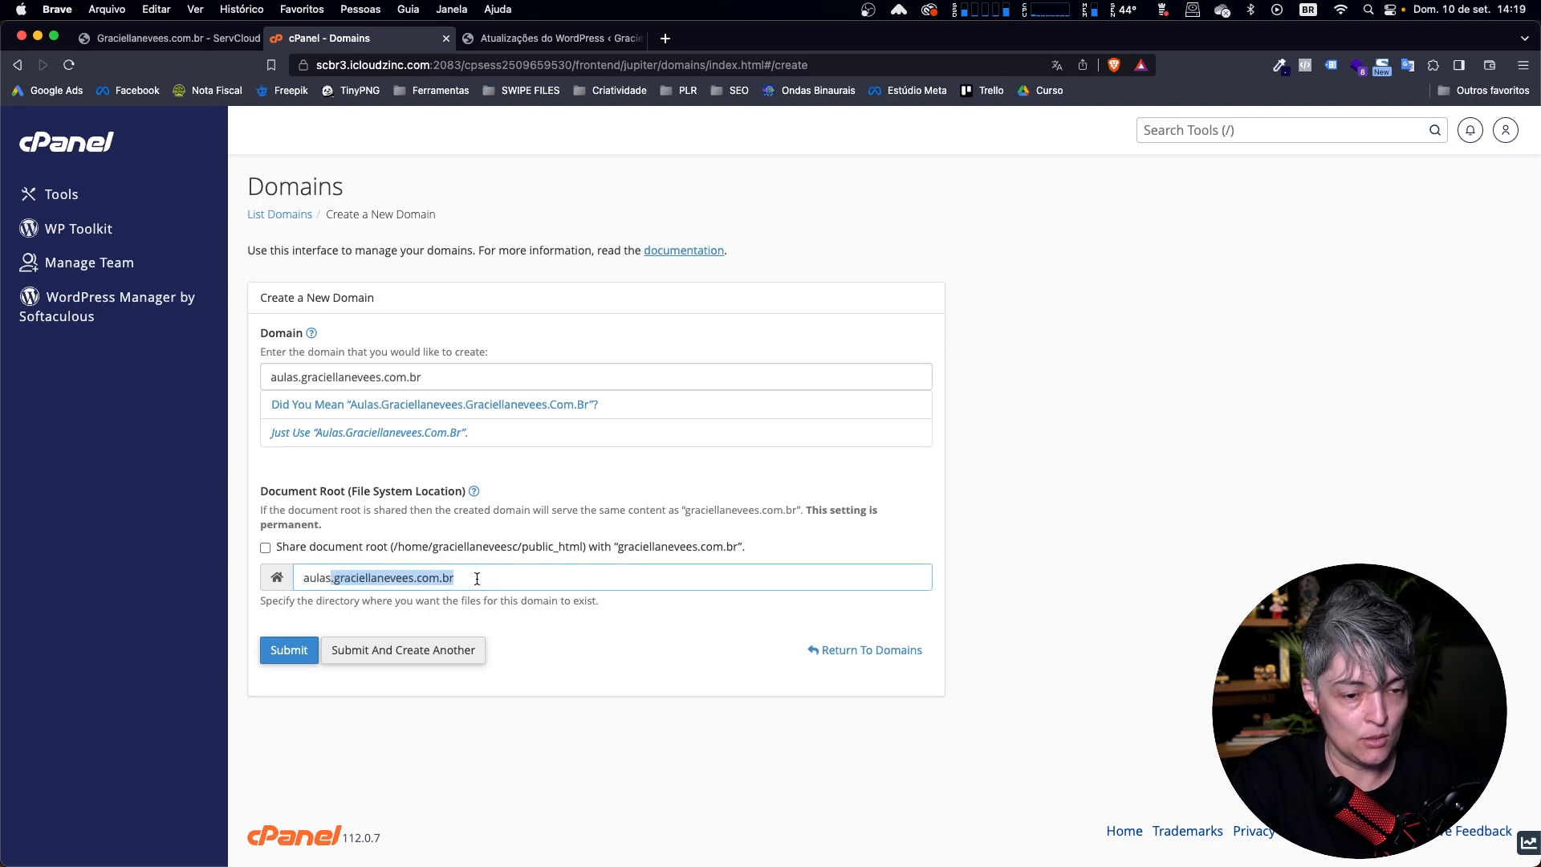
key(BackSpace)
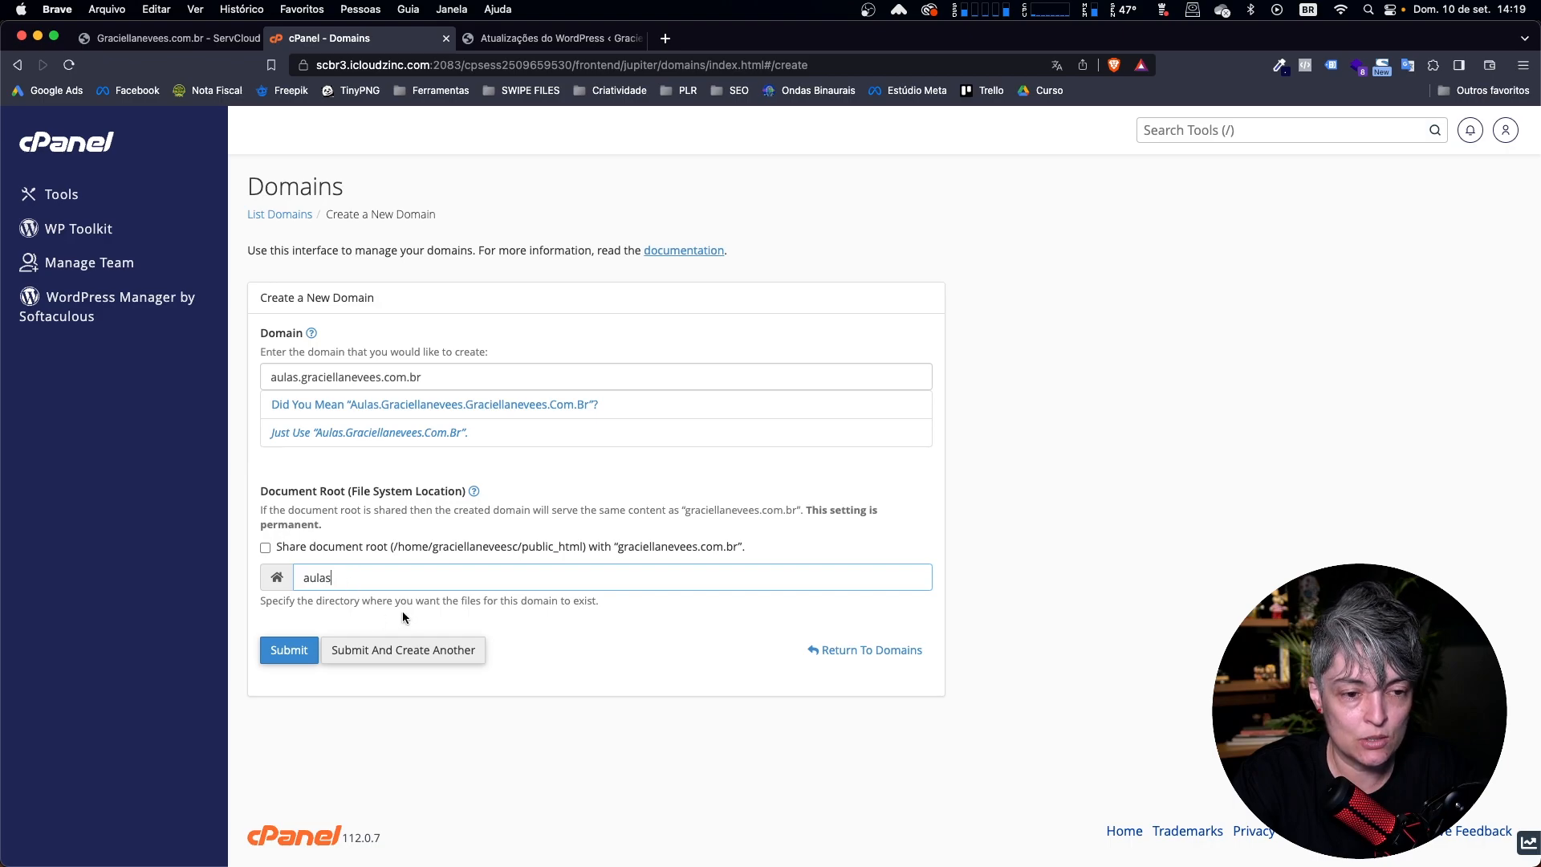
click(290, 651)
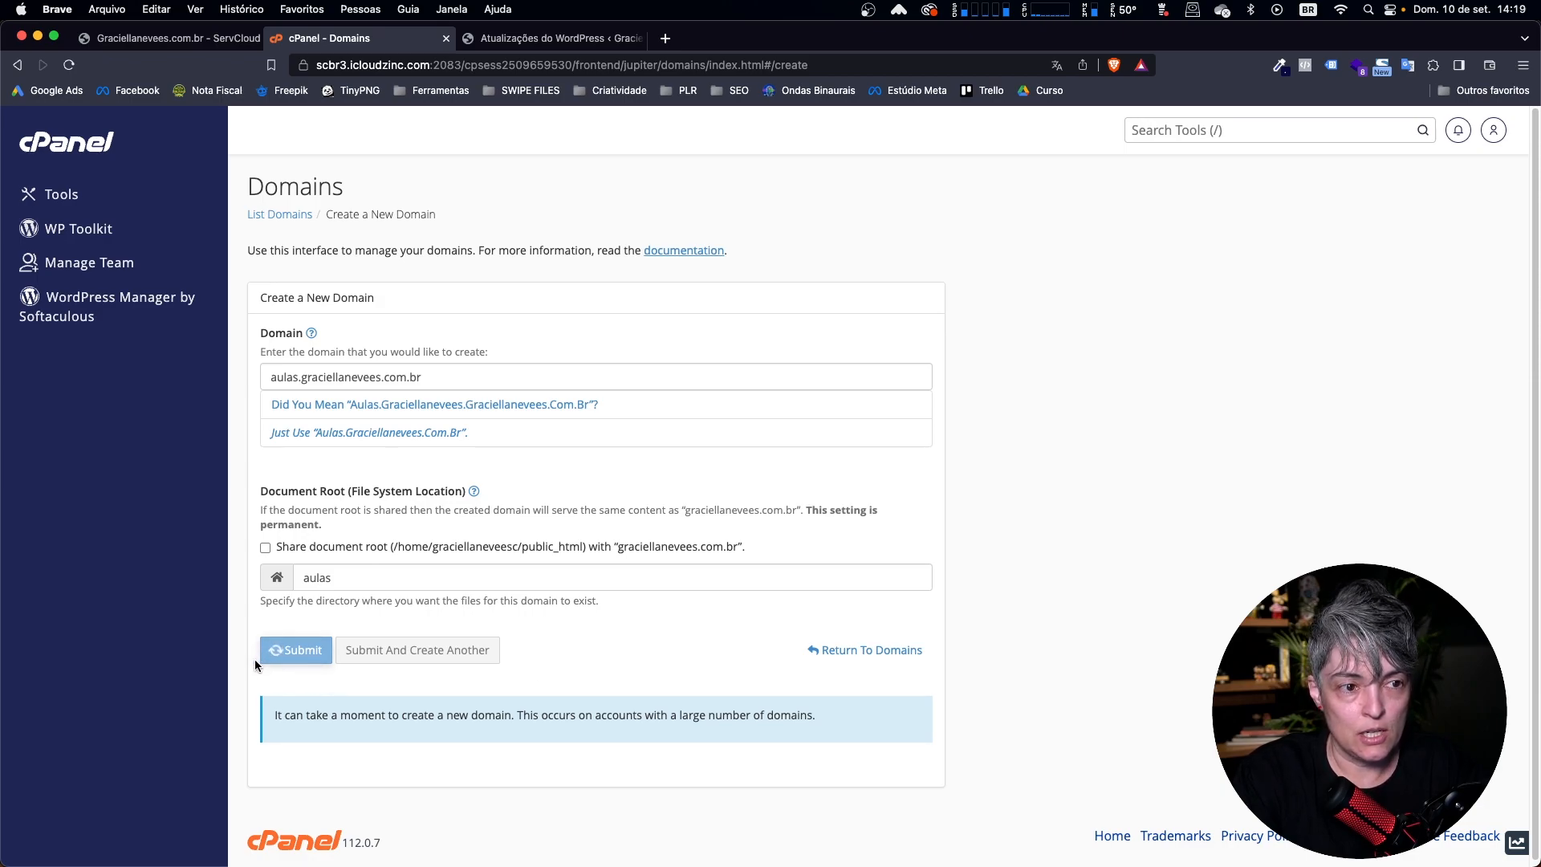
scroll(261, 658, down, 1)
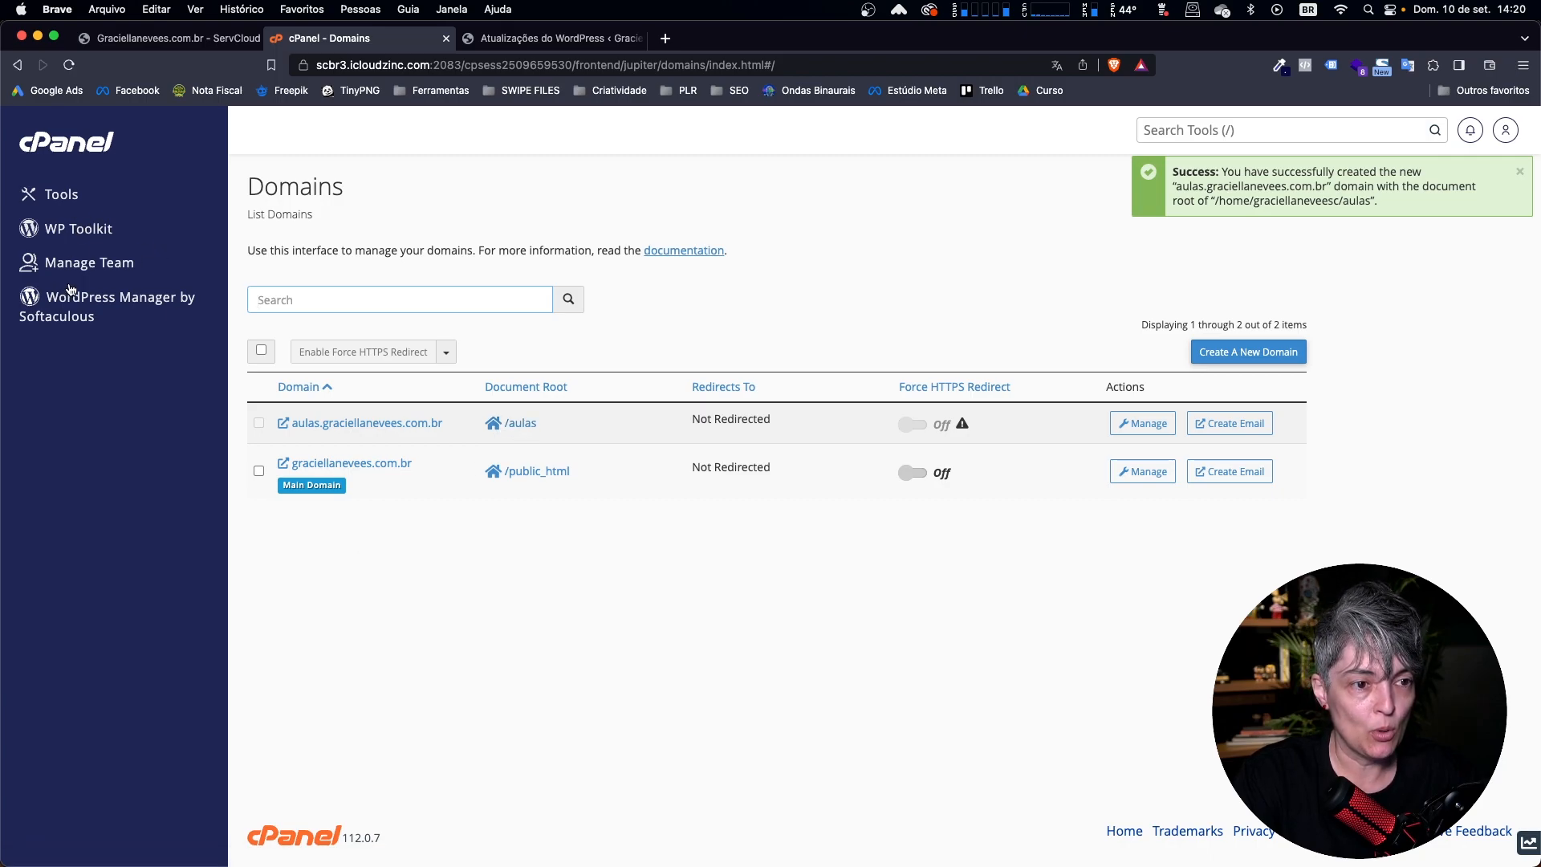
Start a new WordPress installation in WordPress Manager by Softaculous and choose the "aulas" subdomain as its installation domain.
click(128, 304)
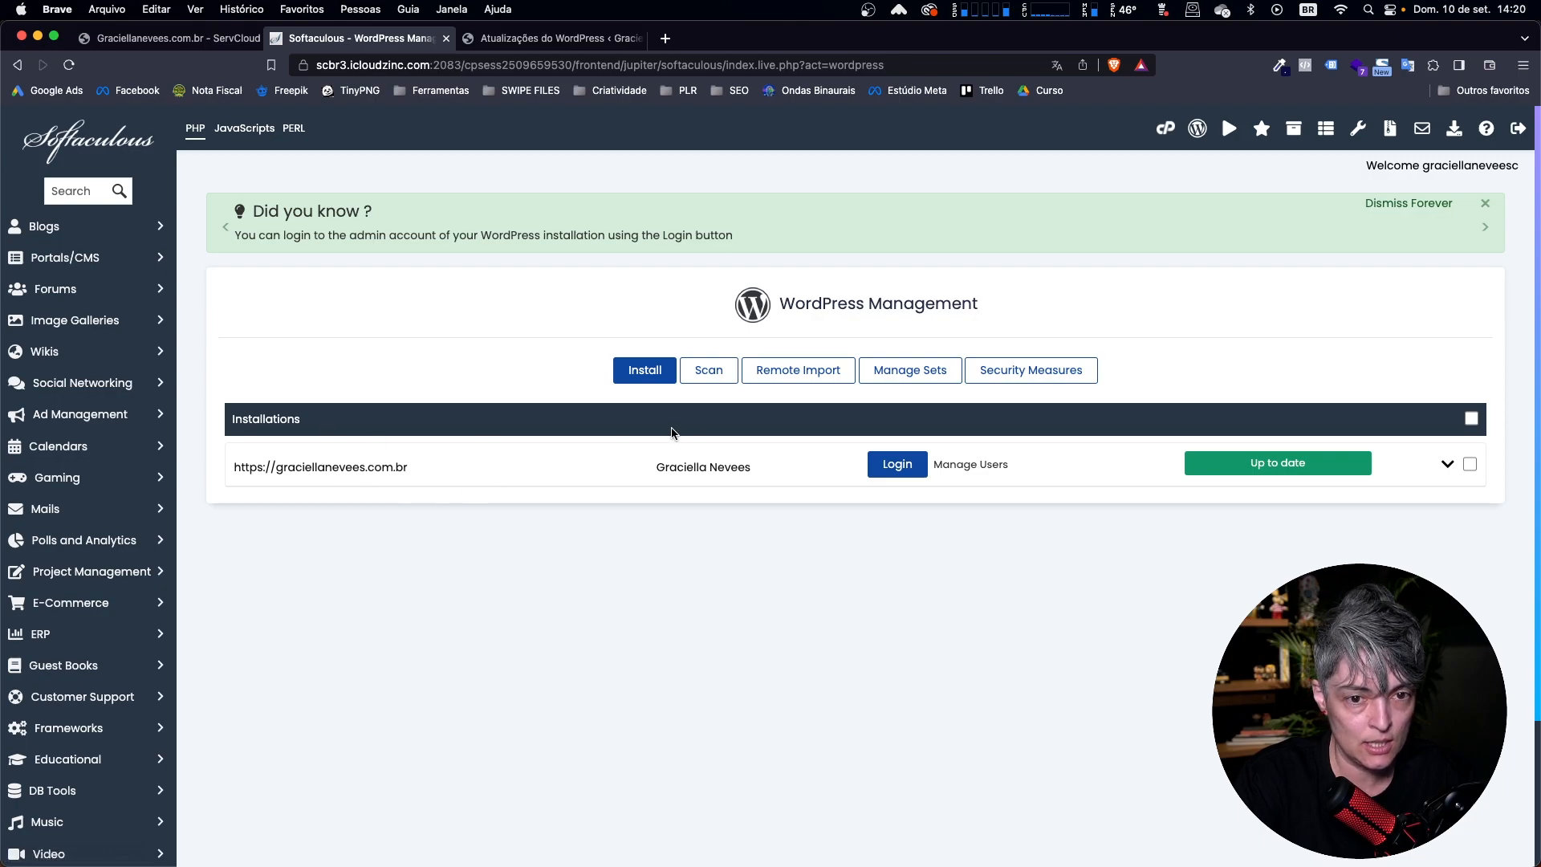
click(665, 392)
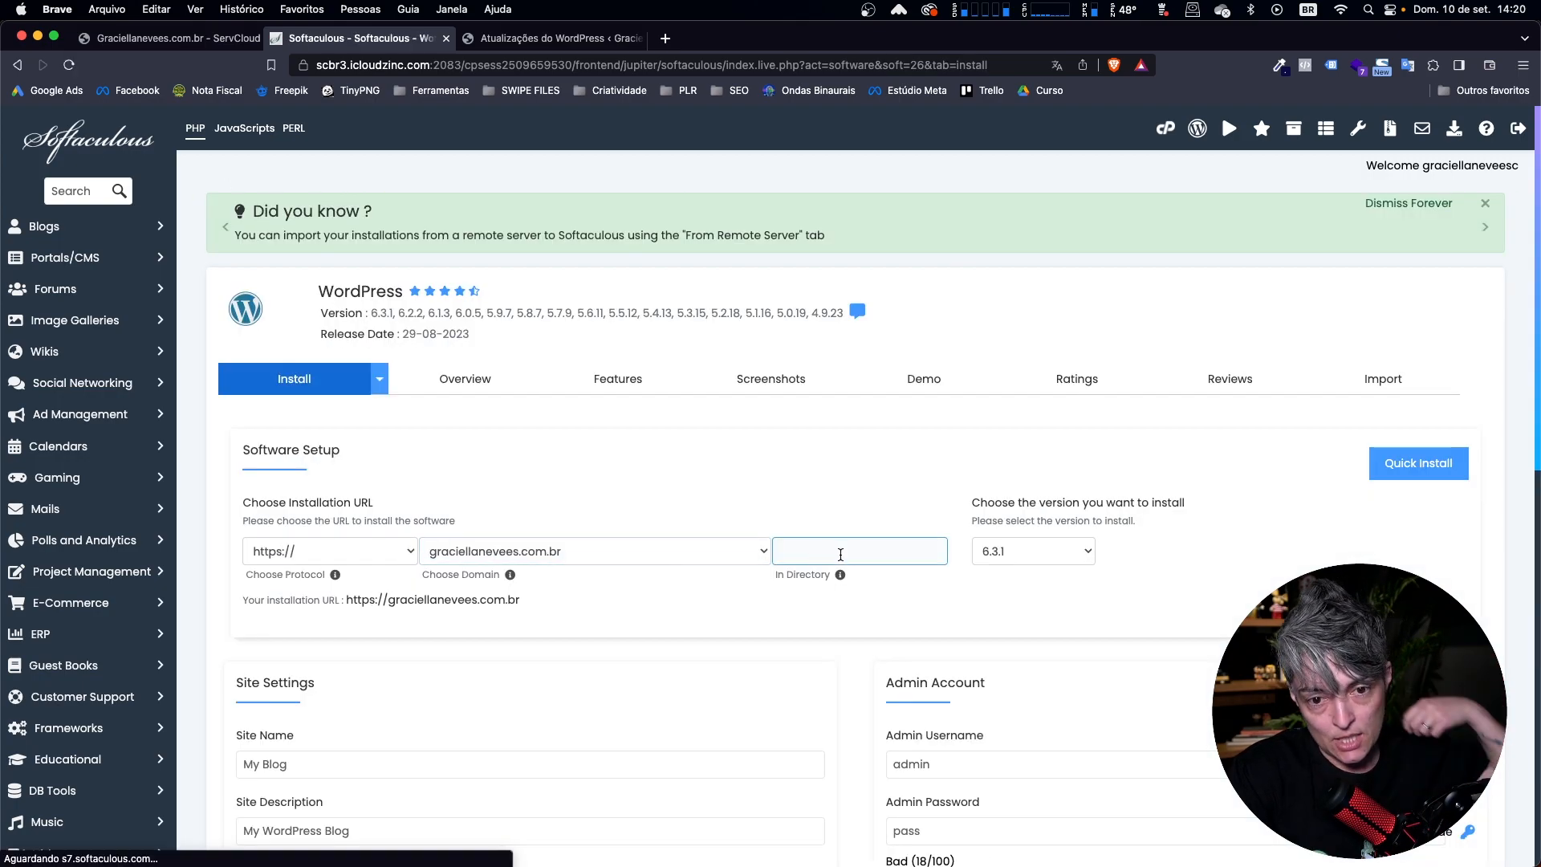
click(840, 554)
click(671, 552)
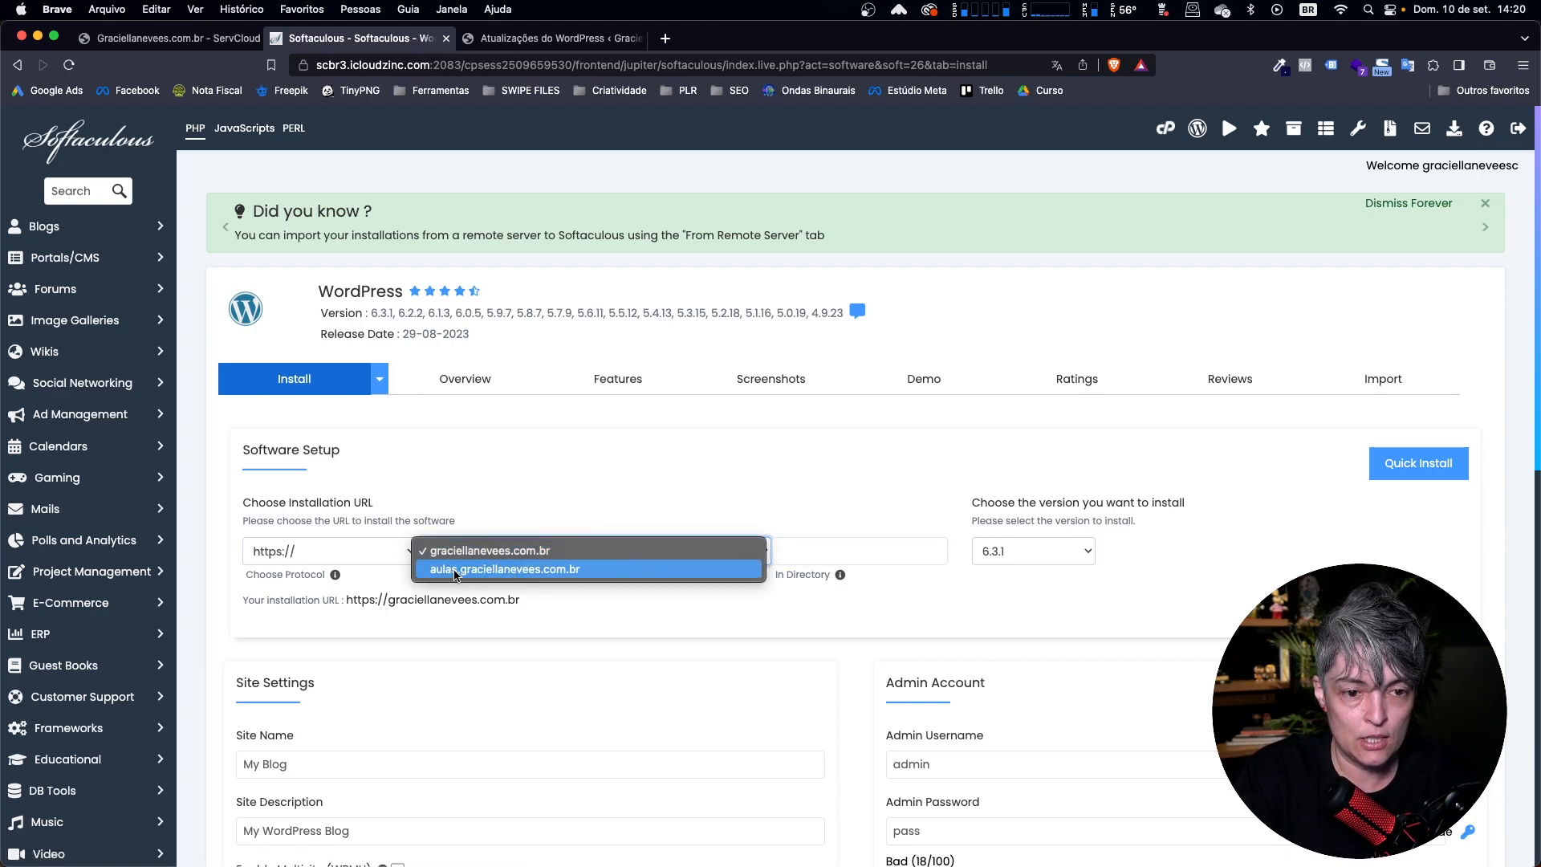
click(515, 572)
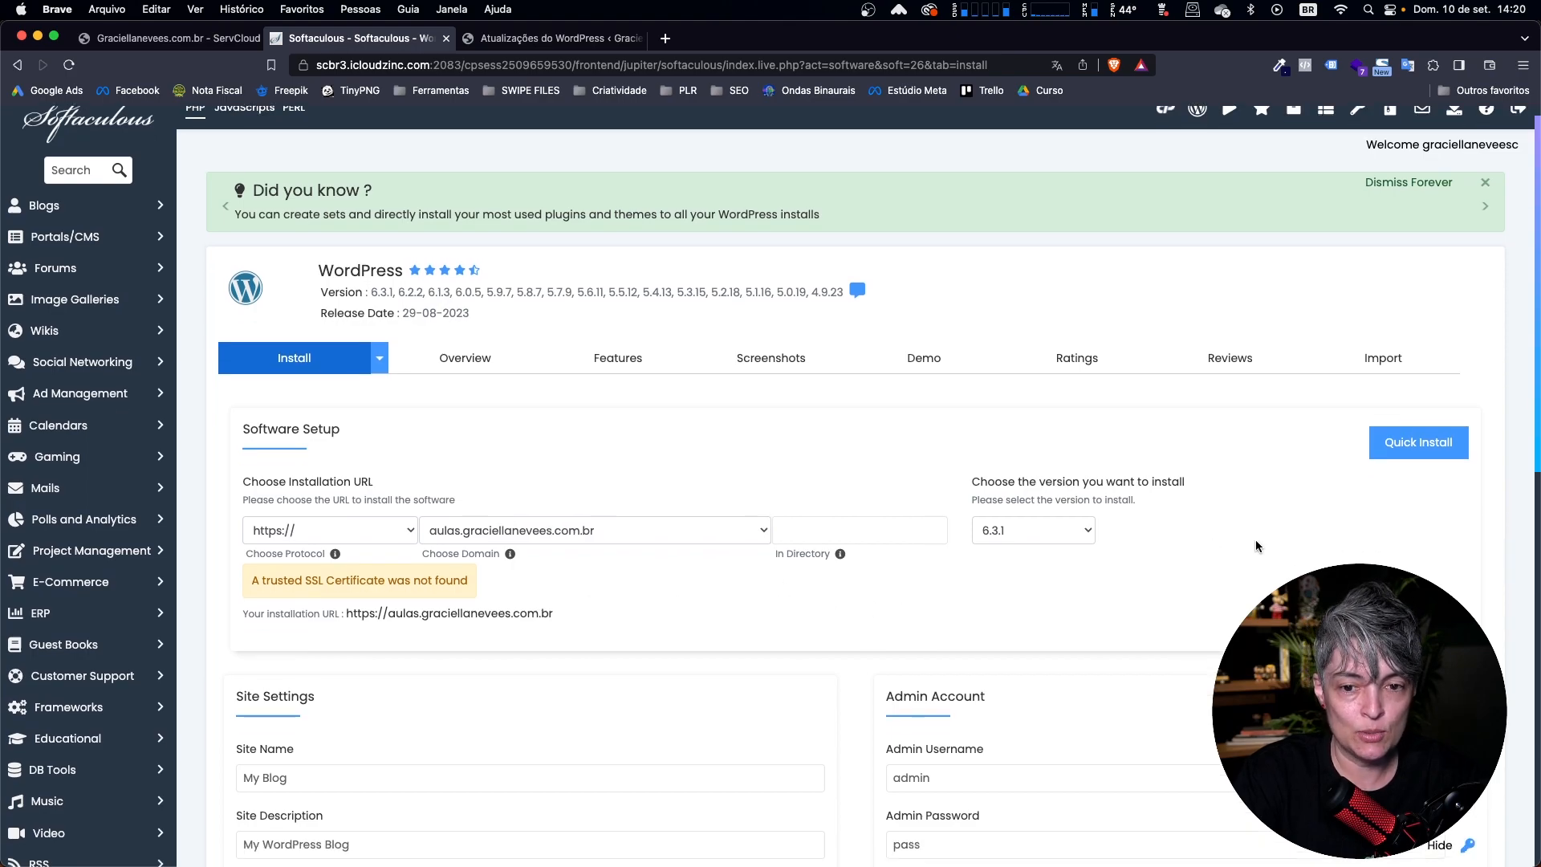
Set the WordPress site name to "Aulas".
scroll(1256, 540, down, 5)
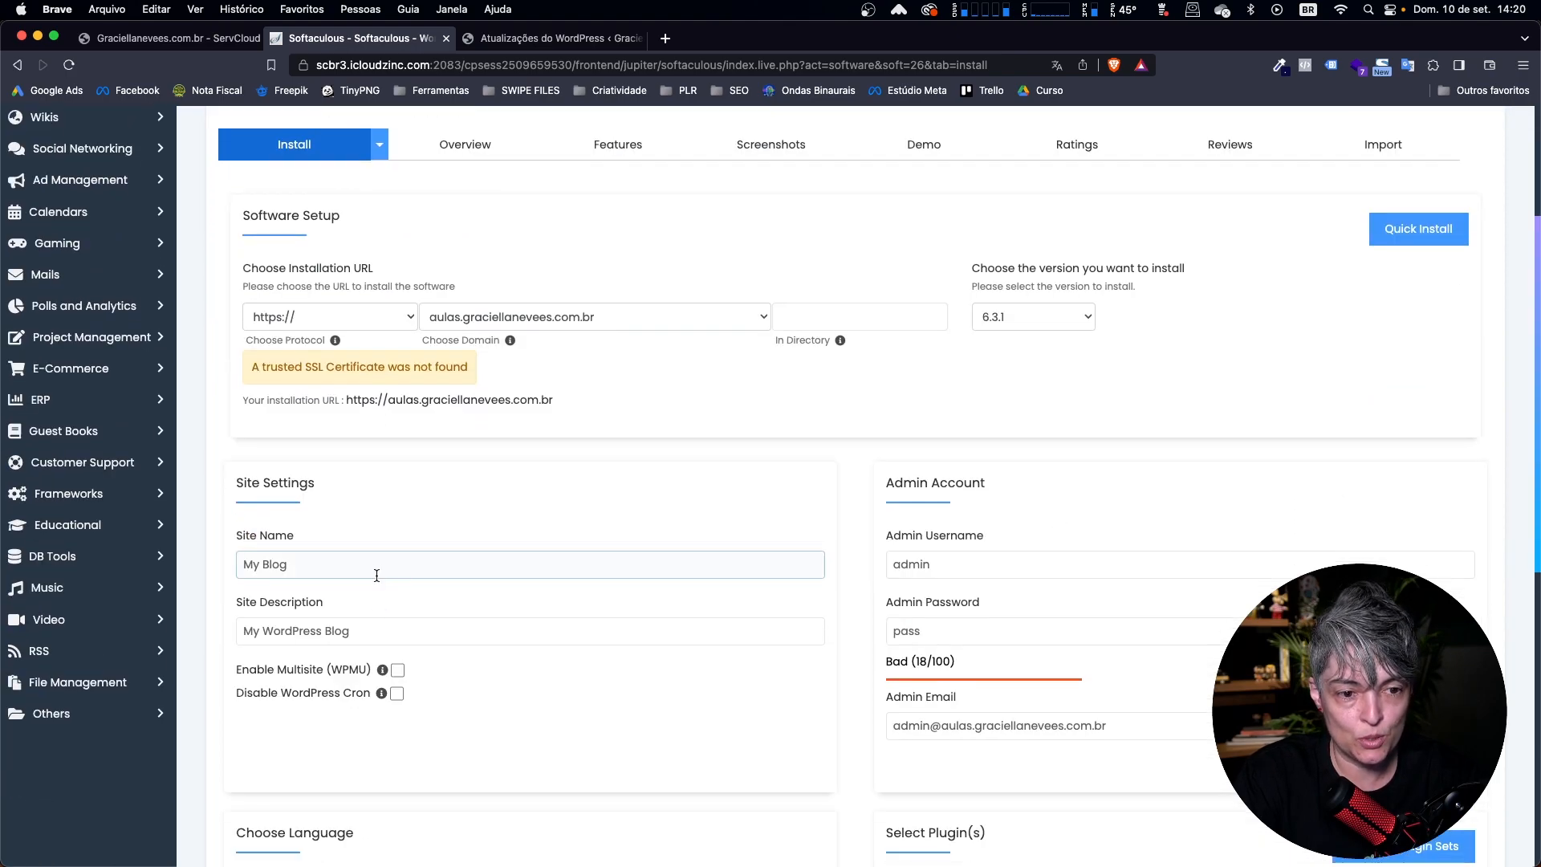
drag(378, 575, 130, 567)
text(Aulas)
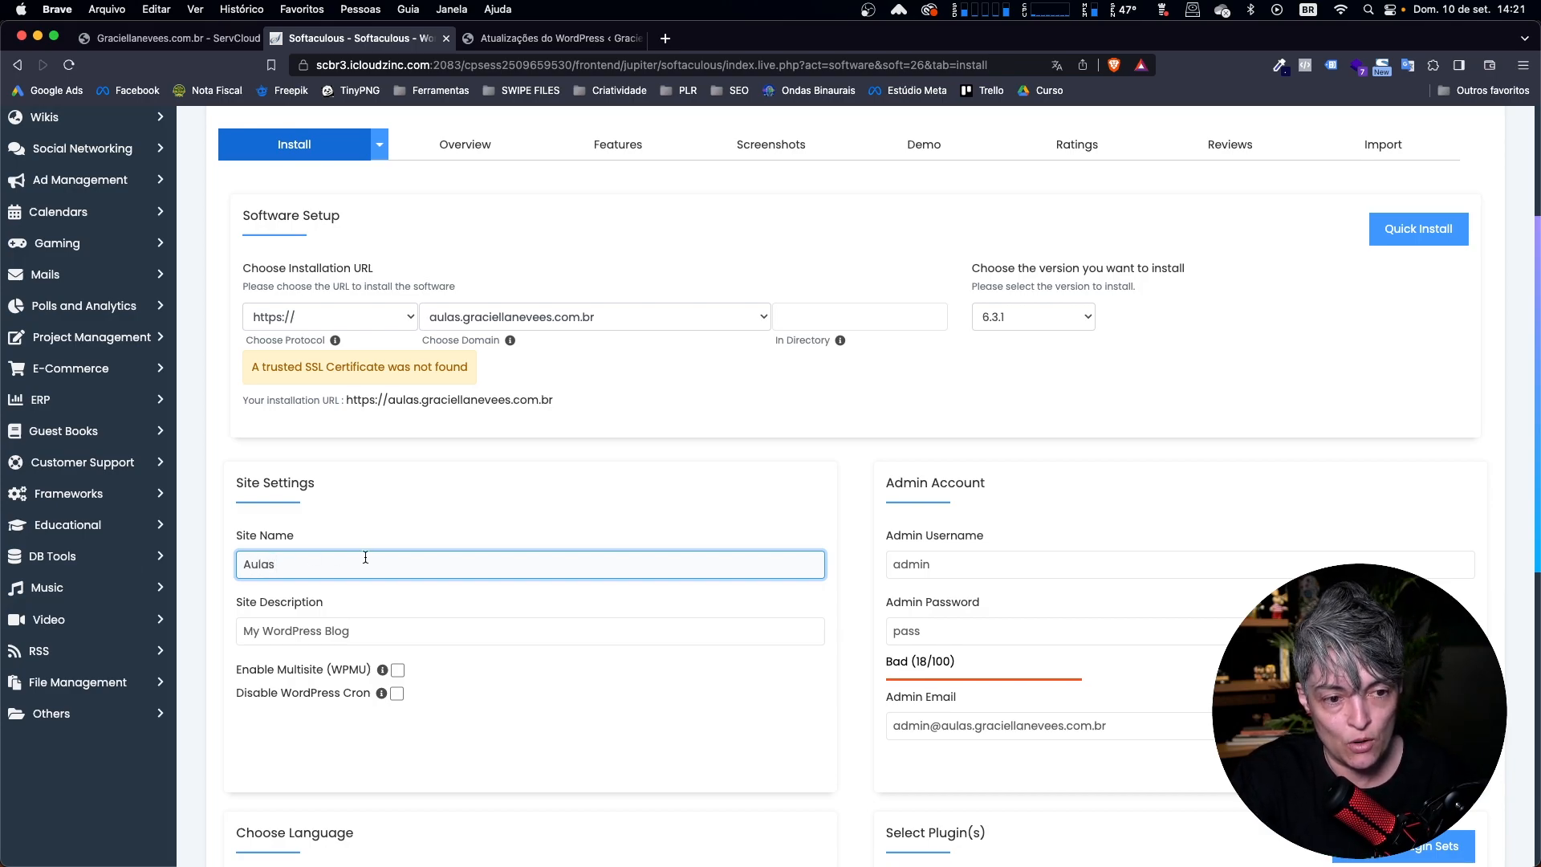
click(1065, 566)
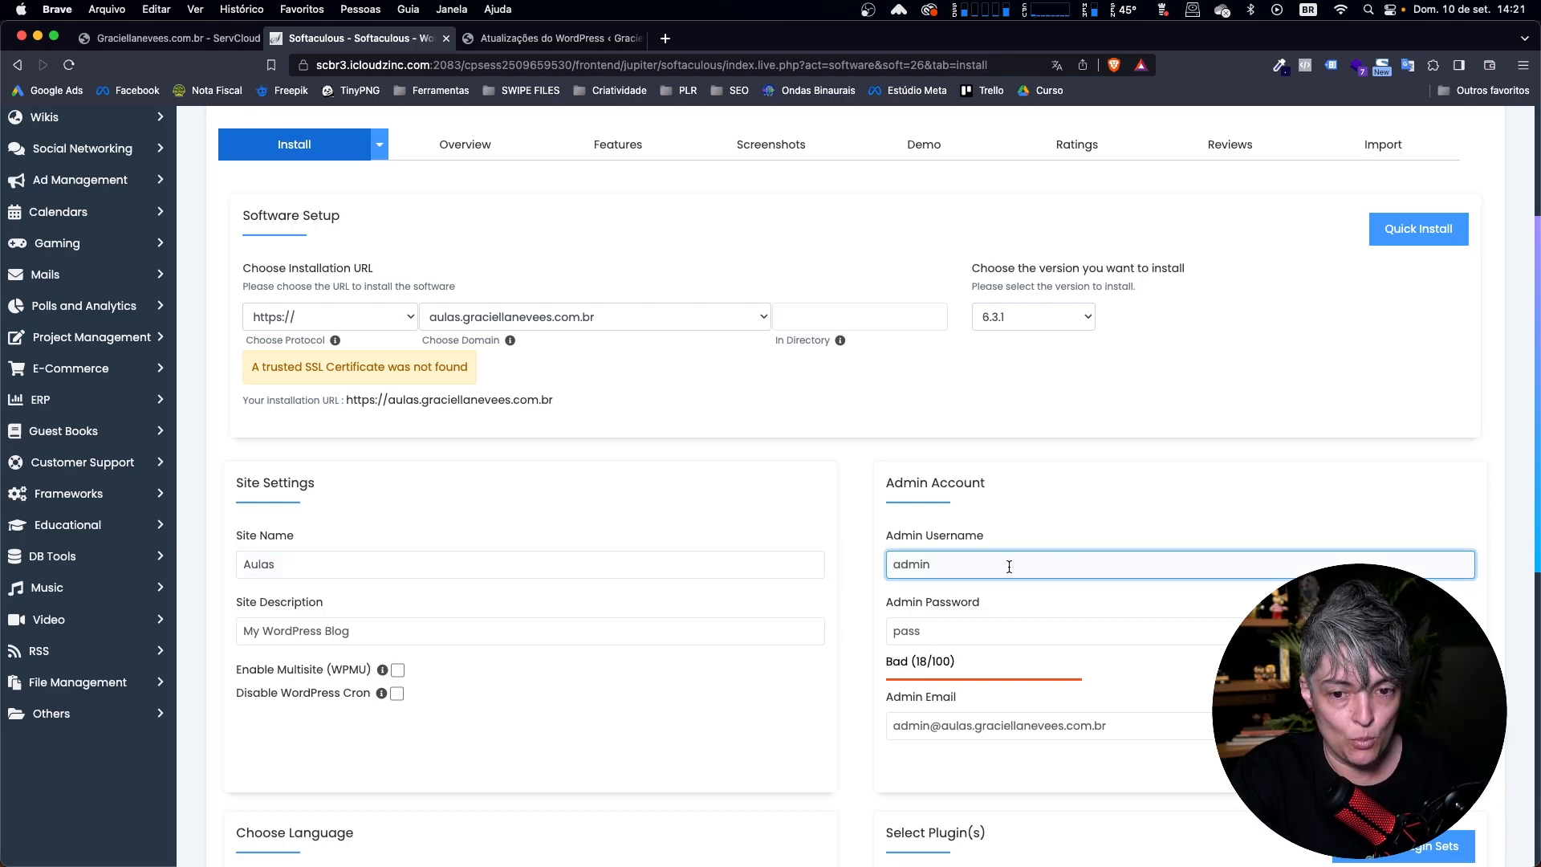
drag(1009, 566, 757, 562)
click(969, 567)
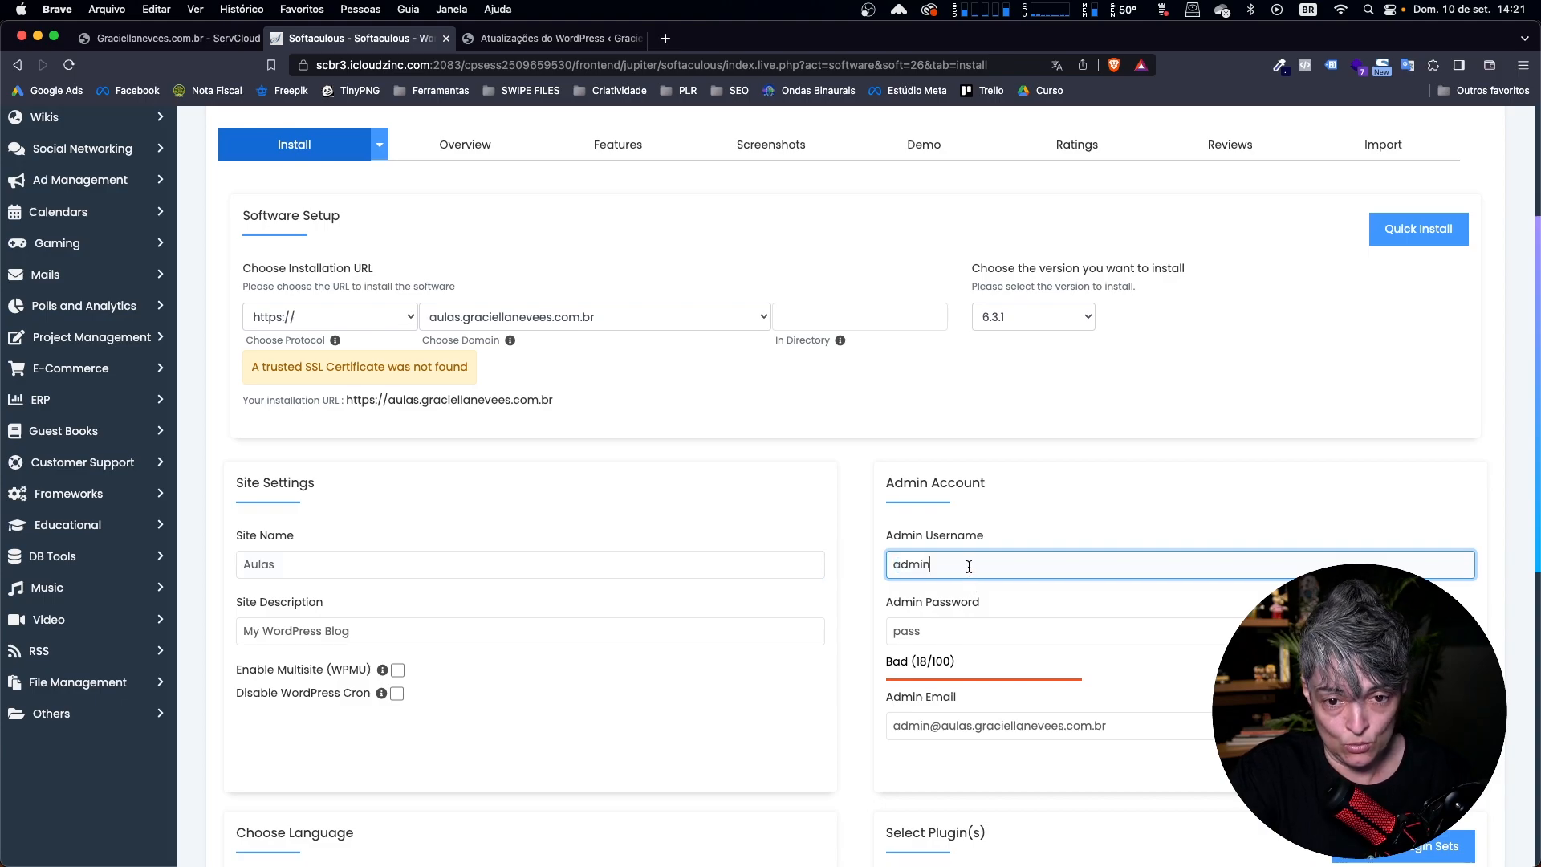
click(935, 634)
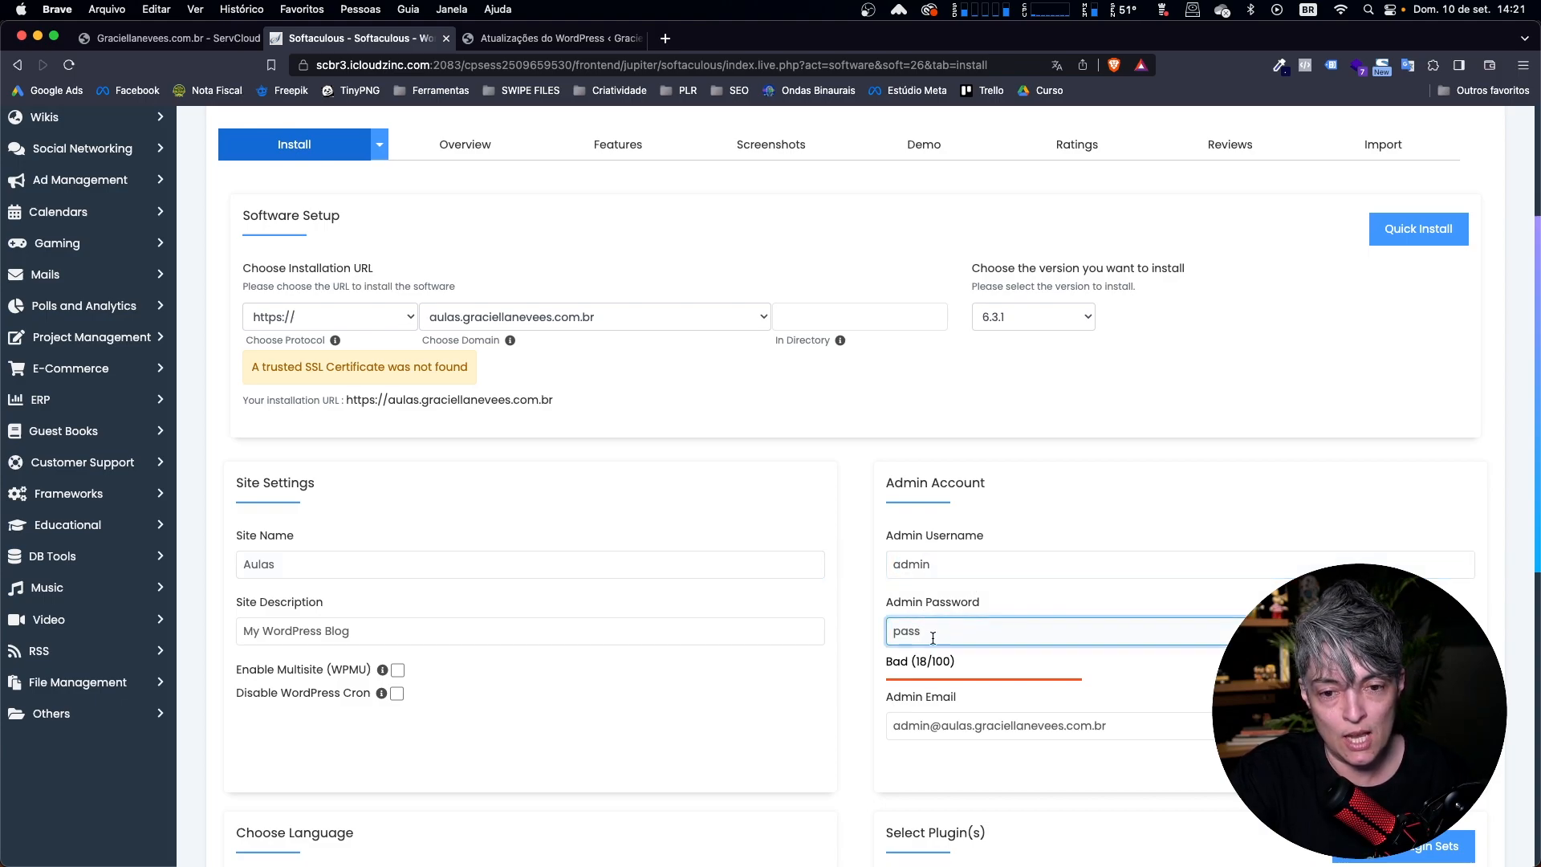
Replace the default admin email with the site's customer service email address on the main domain.
drag(1112, 726, 788, 725)
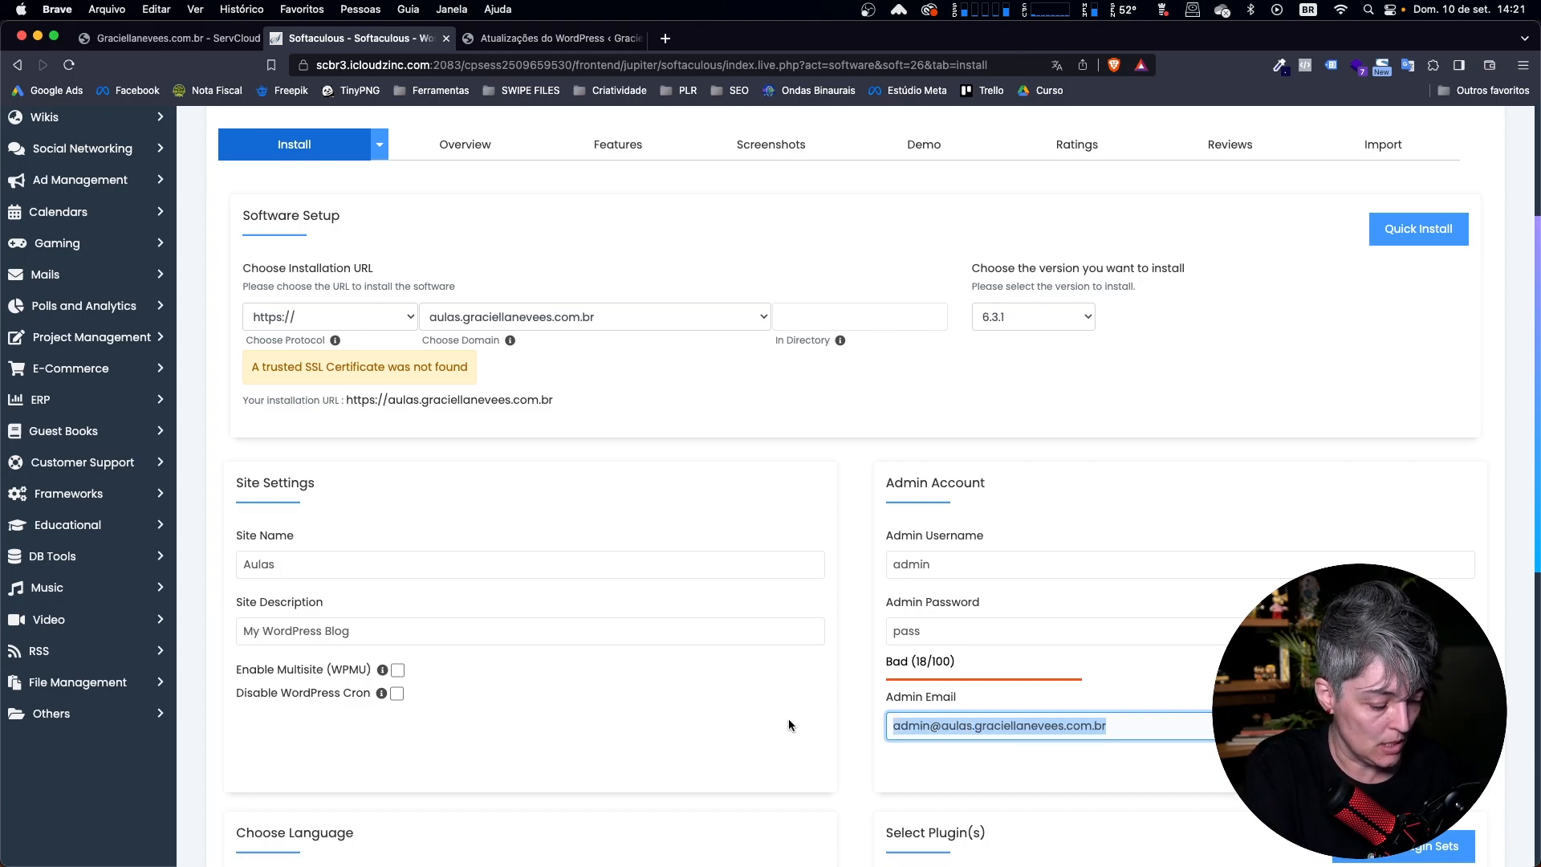
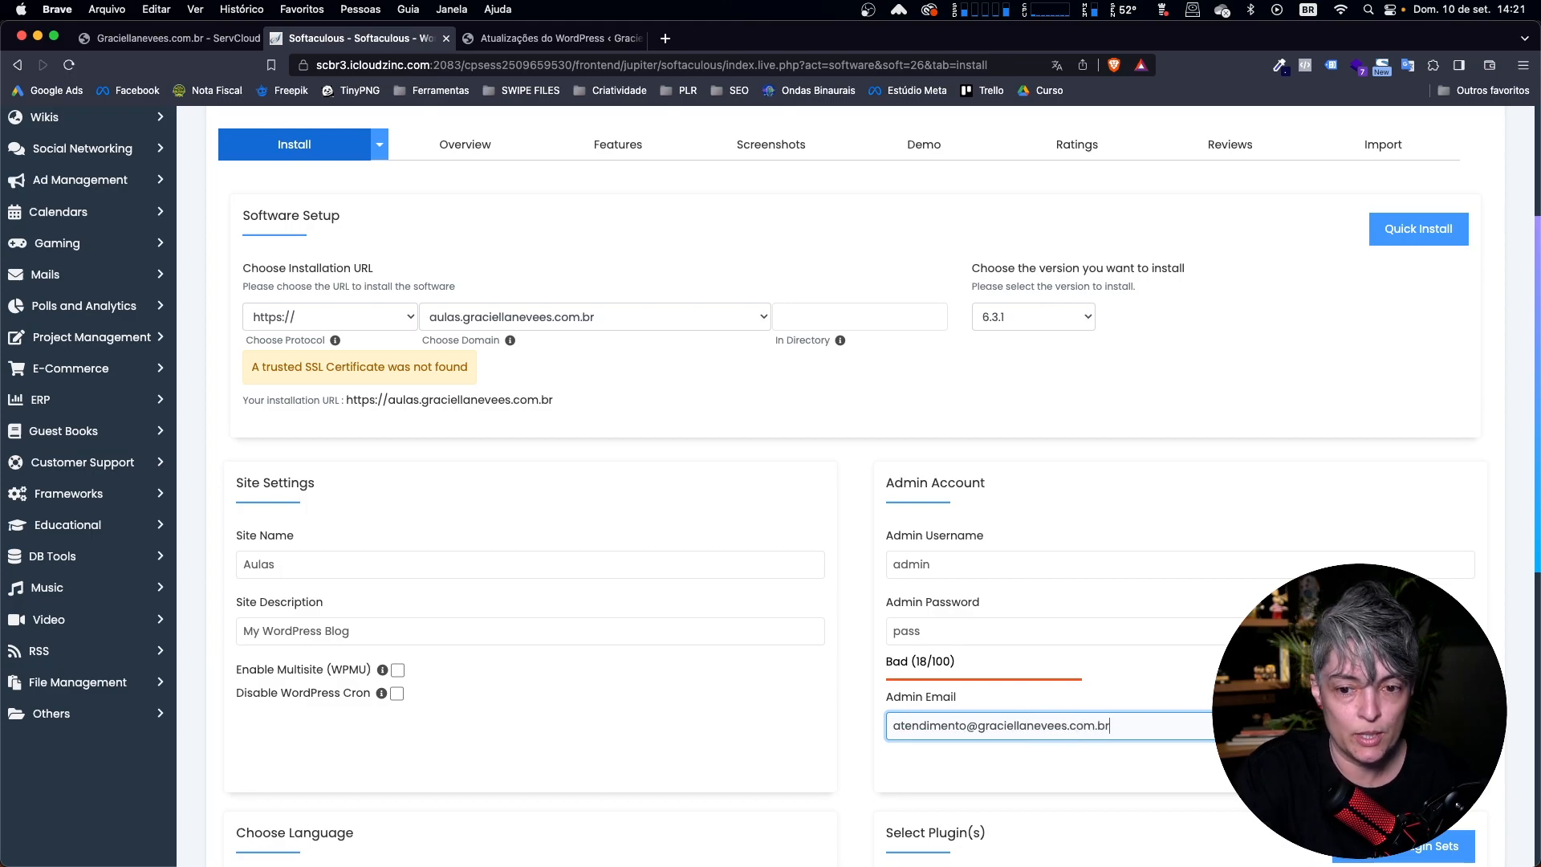
Set the WordPress installation language to Portuguese - BR.
scroll(749, 708, down, 4)
scroll(749, 715, down, 1)
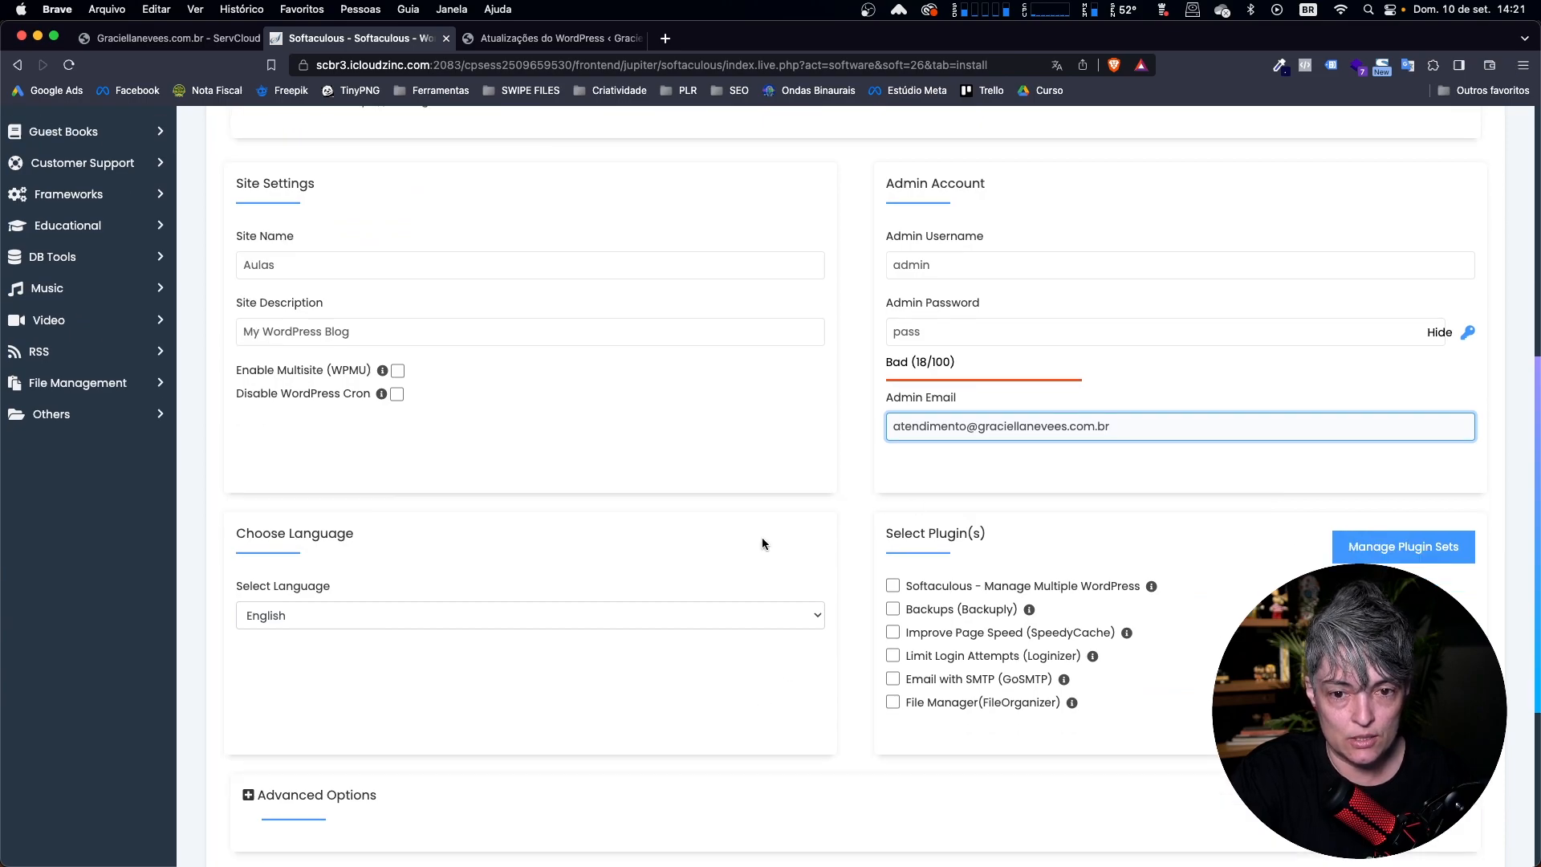
click(311, 612)
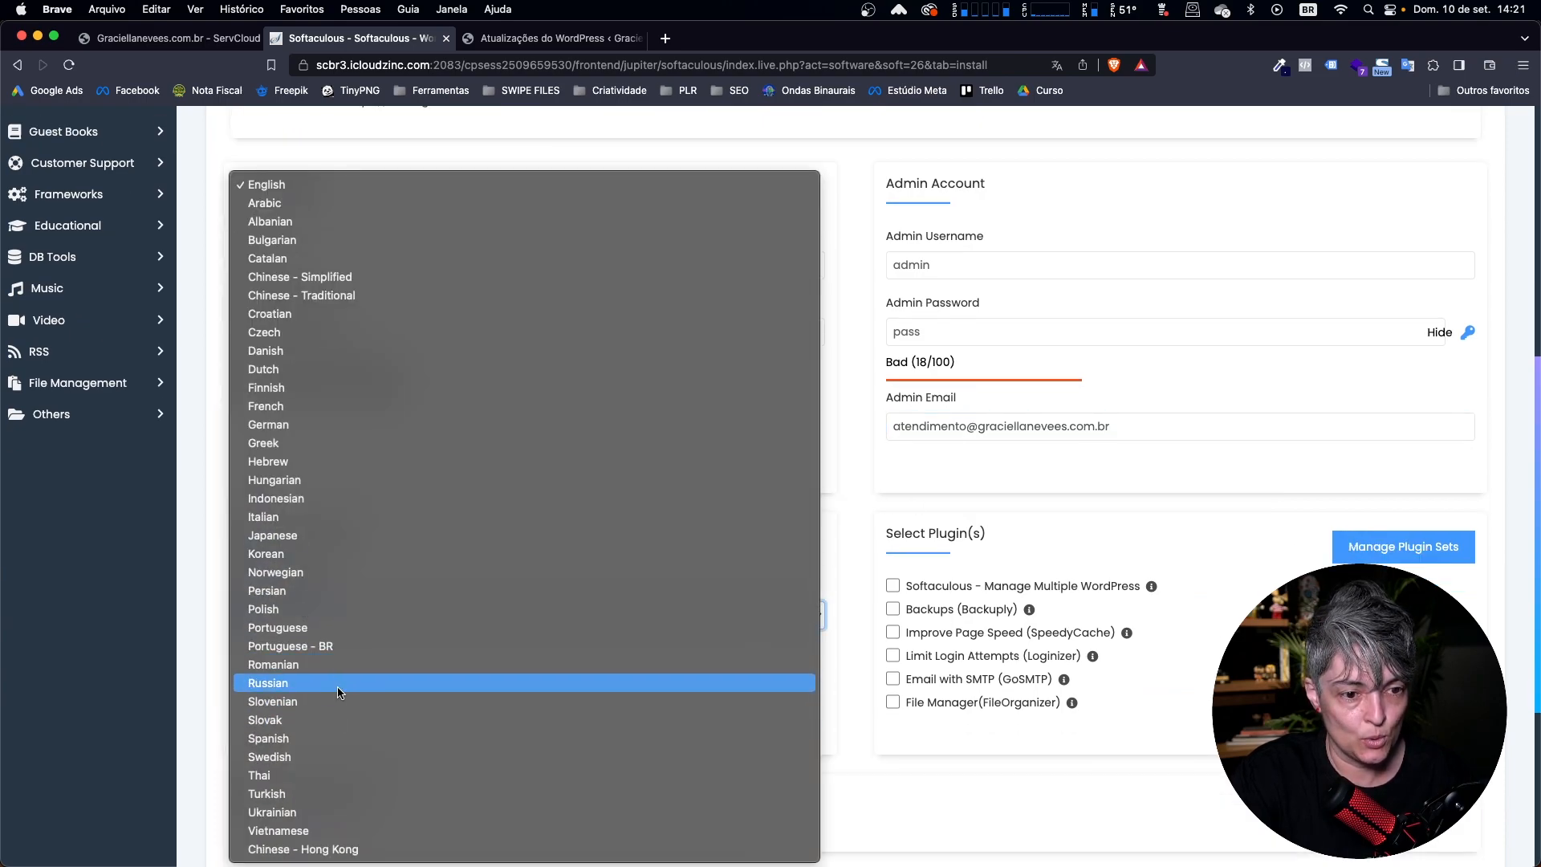
click(352, 647)
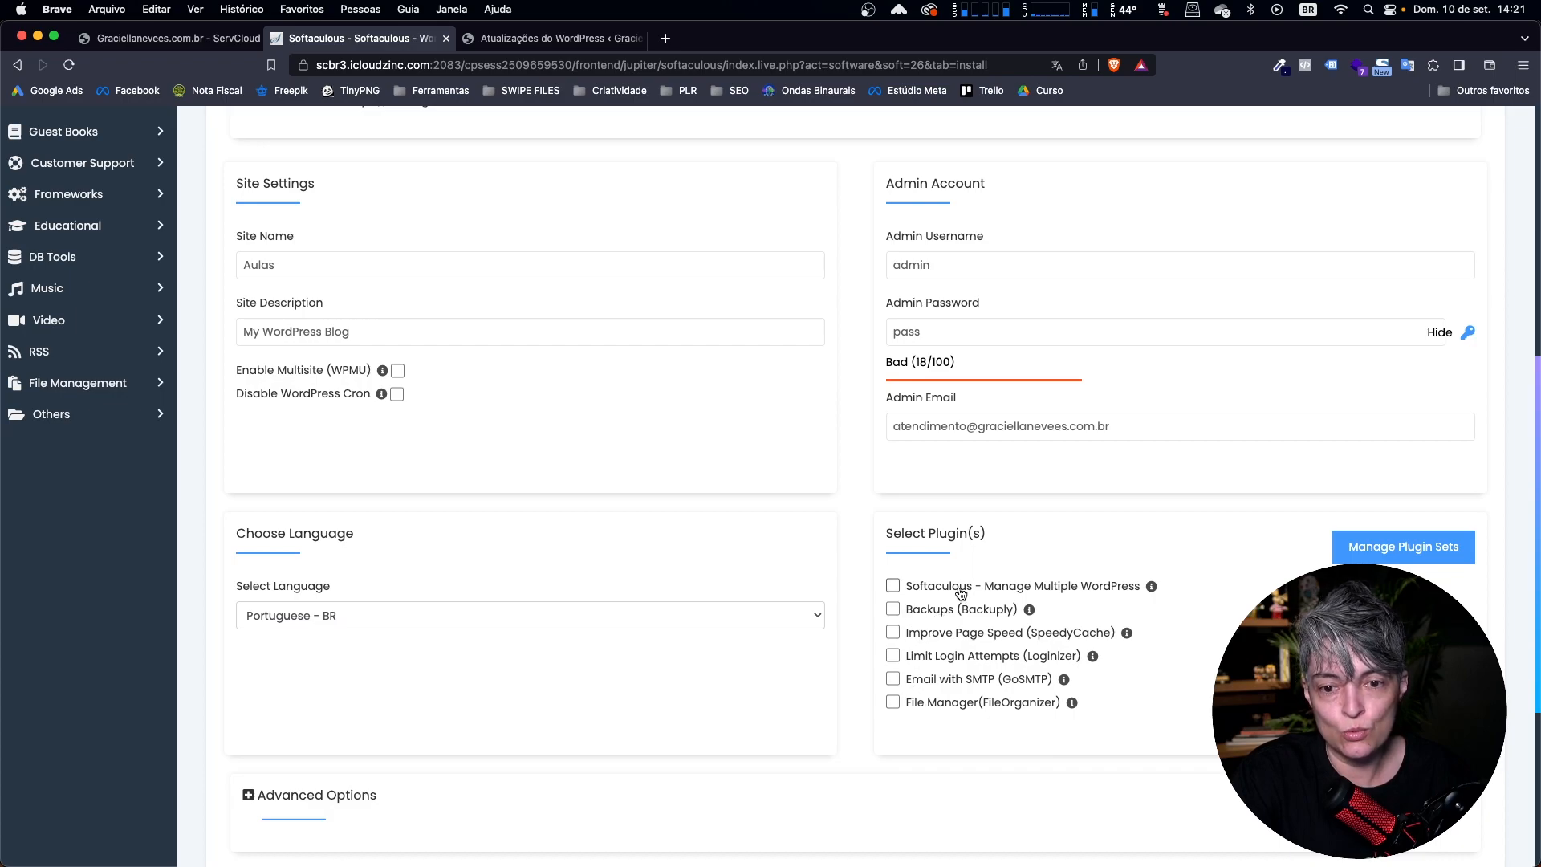
Replace the default admin username with a custom one in the new WordPress installation's admin account settings.
scroll(683, 646, down, 5)
scroll(1087, 629, up, 10)
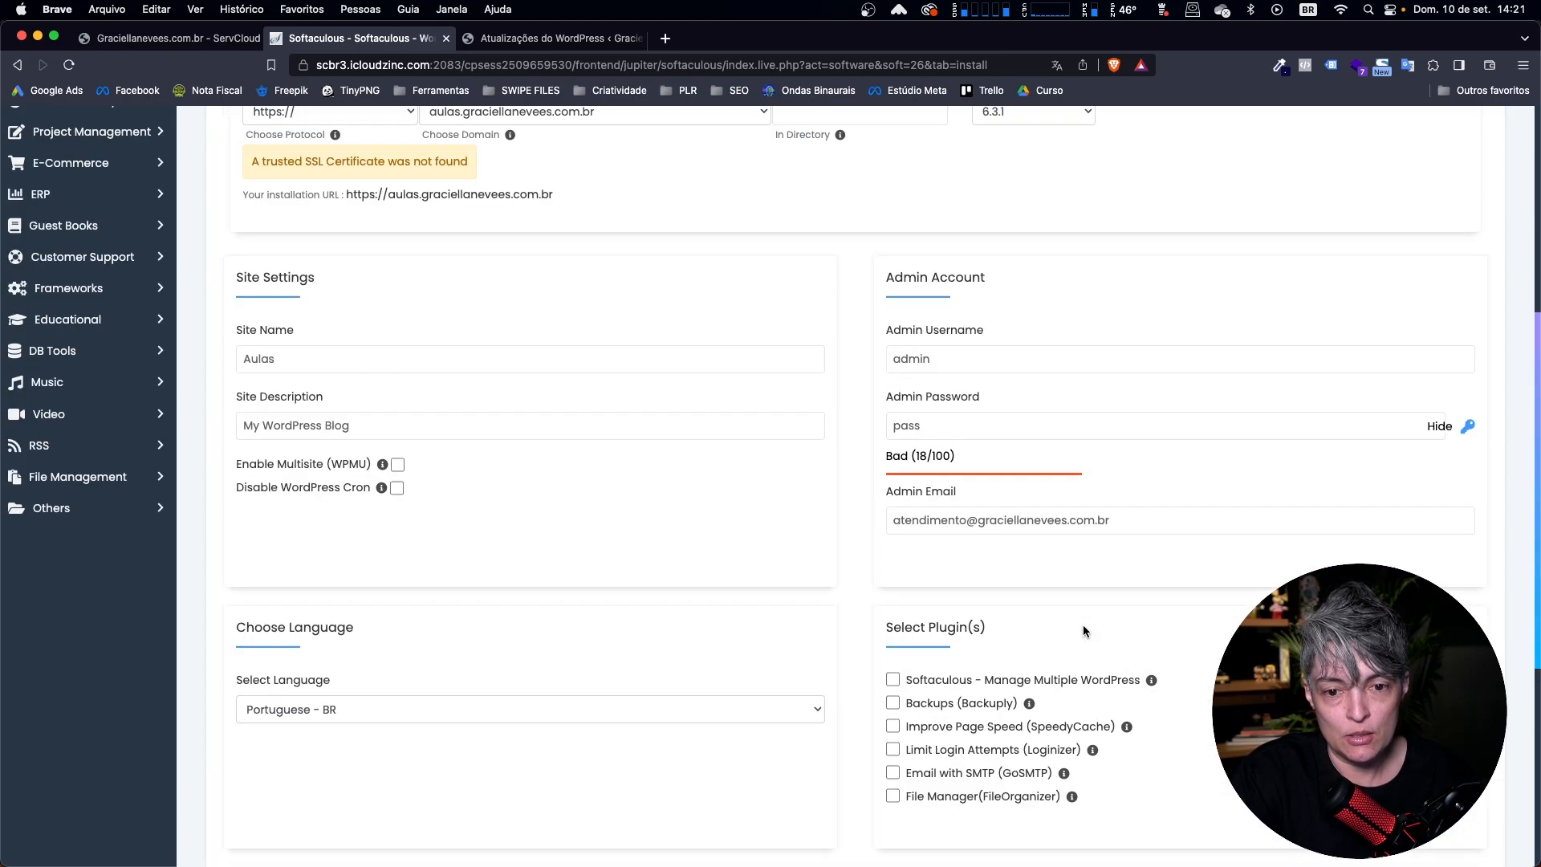
scroll(991, 585, down, 5)
scroll(991, 585, up, 4)
click(909, 552)
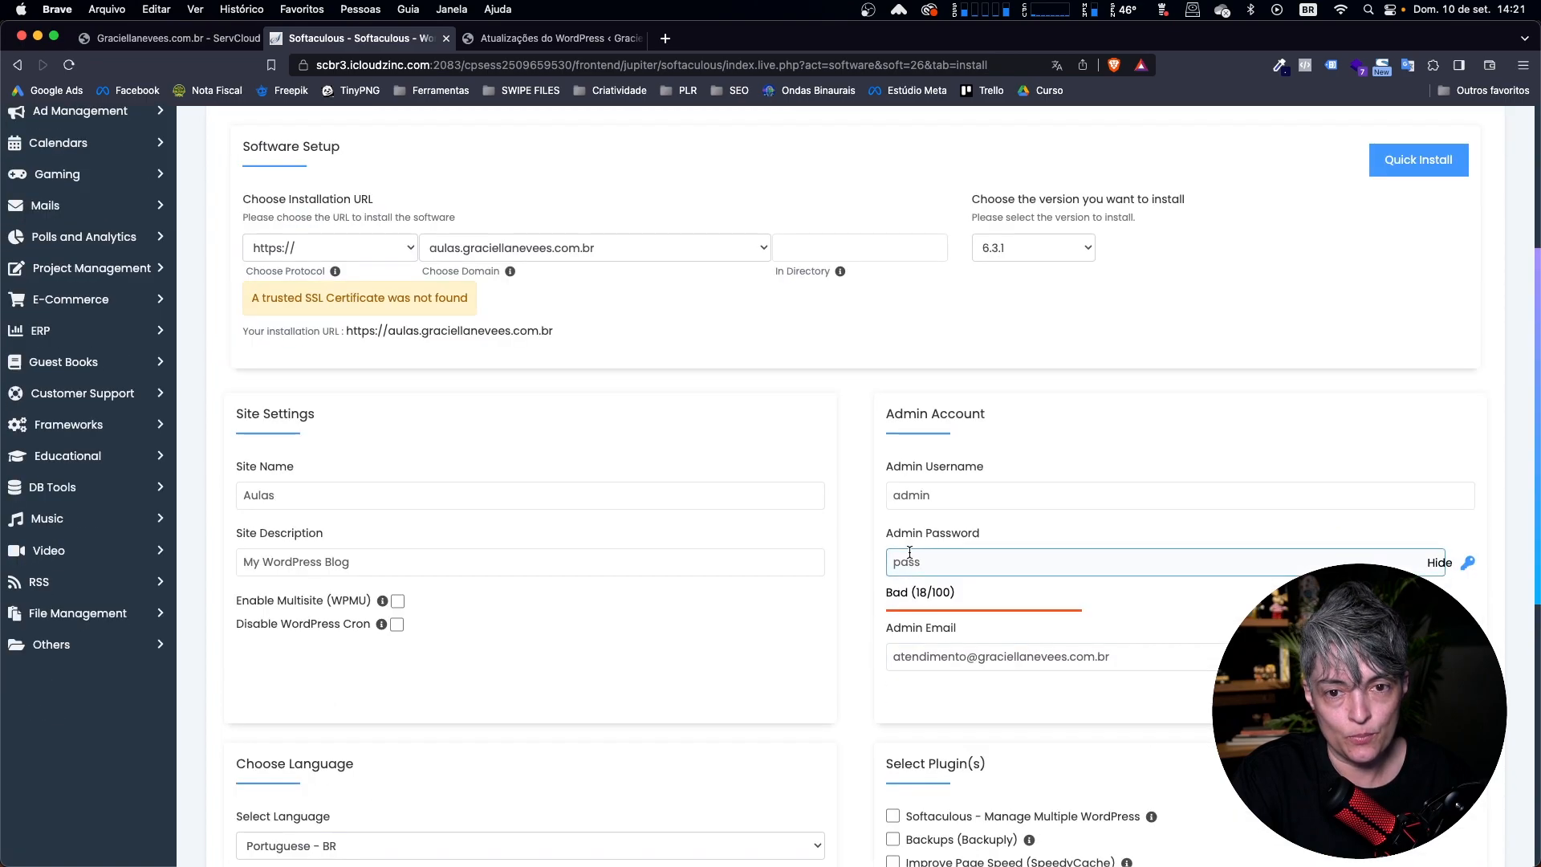
double_click(912, 495)
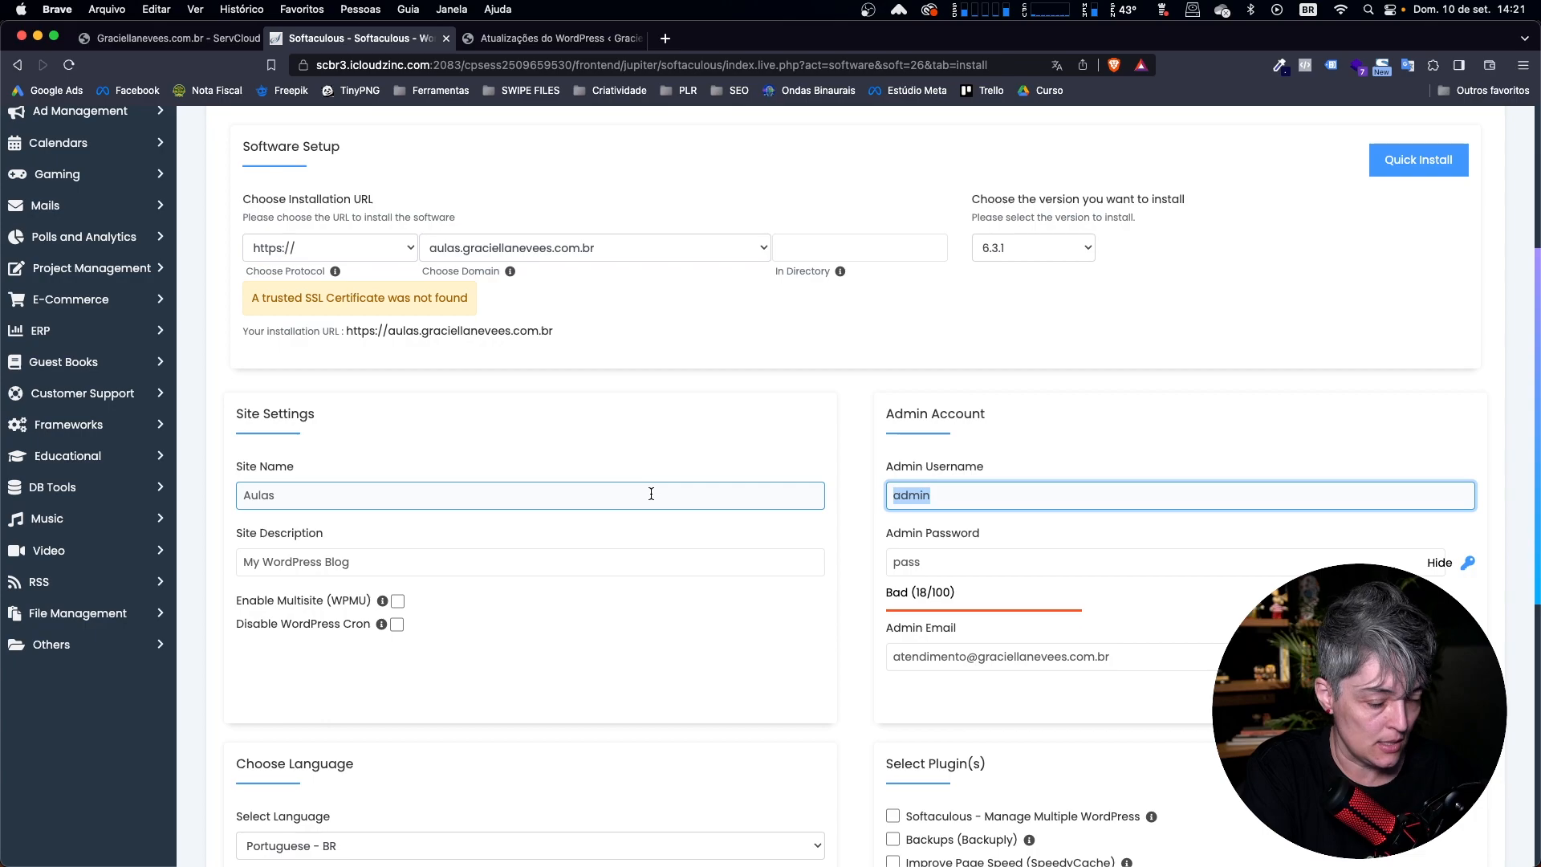
Install WordPress on the "aulas" subdomain without extra plugins and open the new site's administration dashboard.
scroll(651, 494, down, 9)
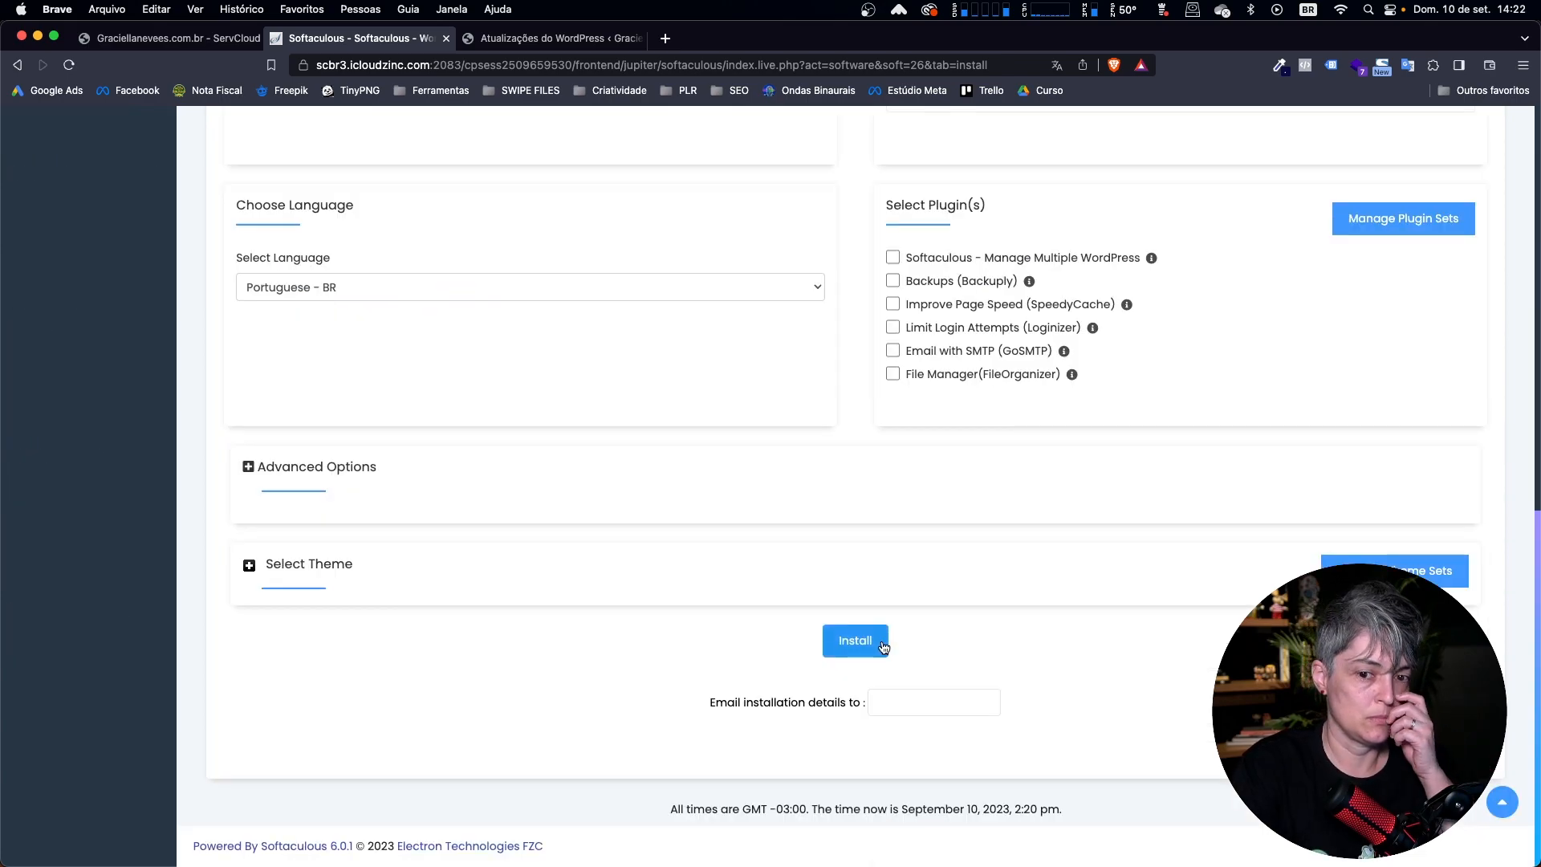
click(881, 639)
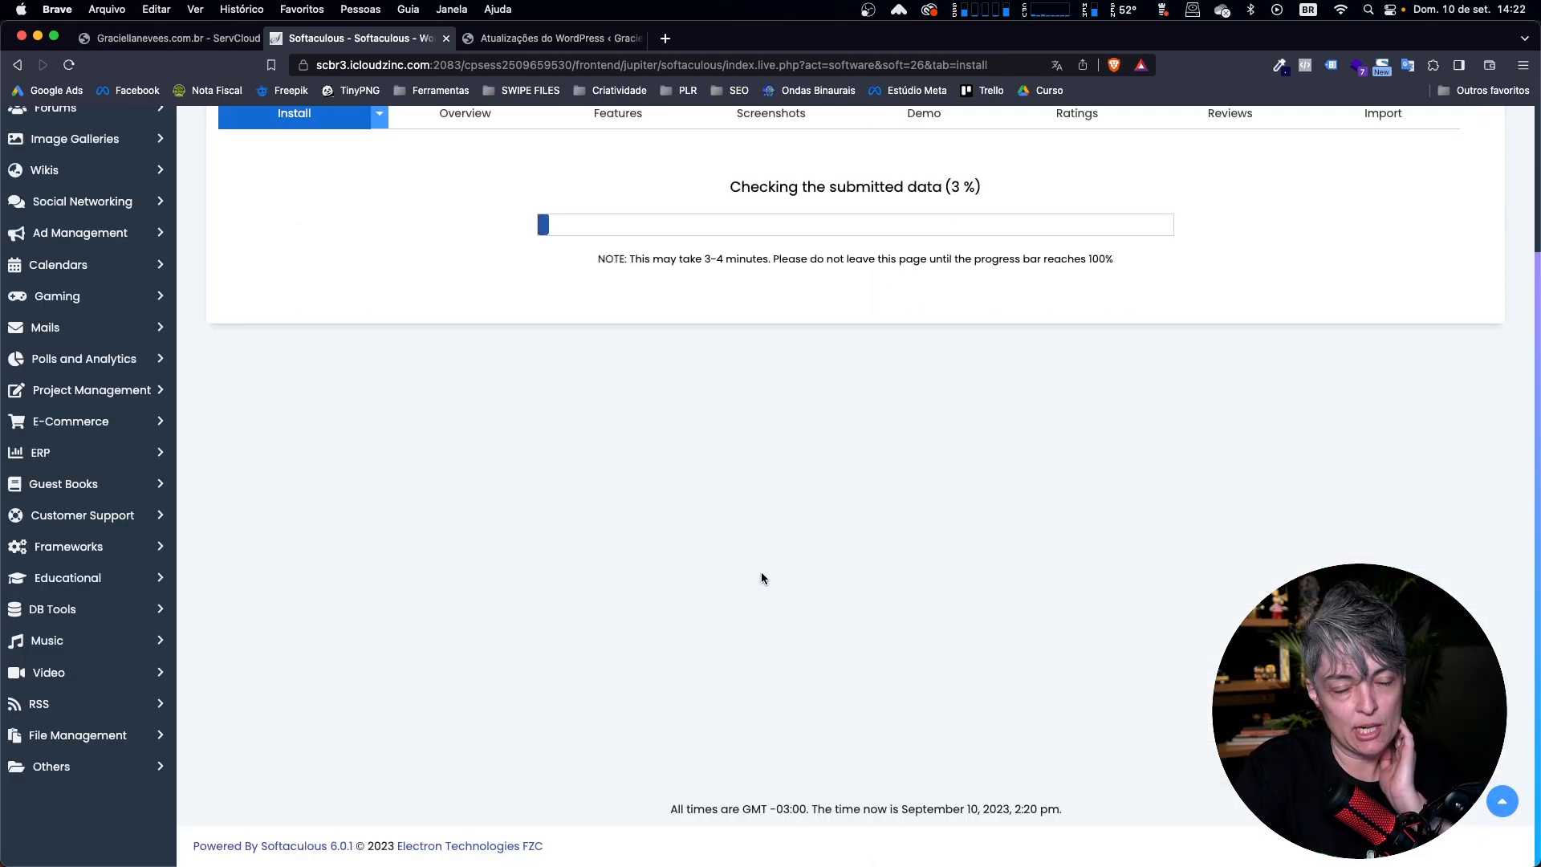
scroll(759, 571, up, 3)
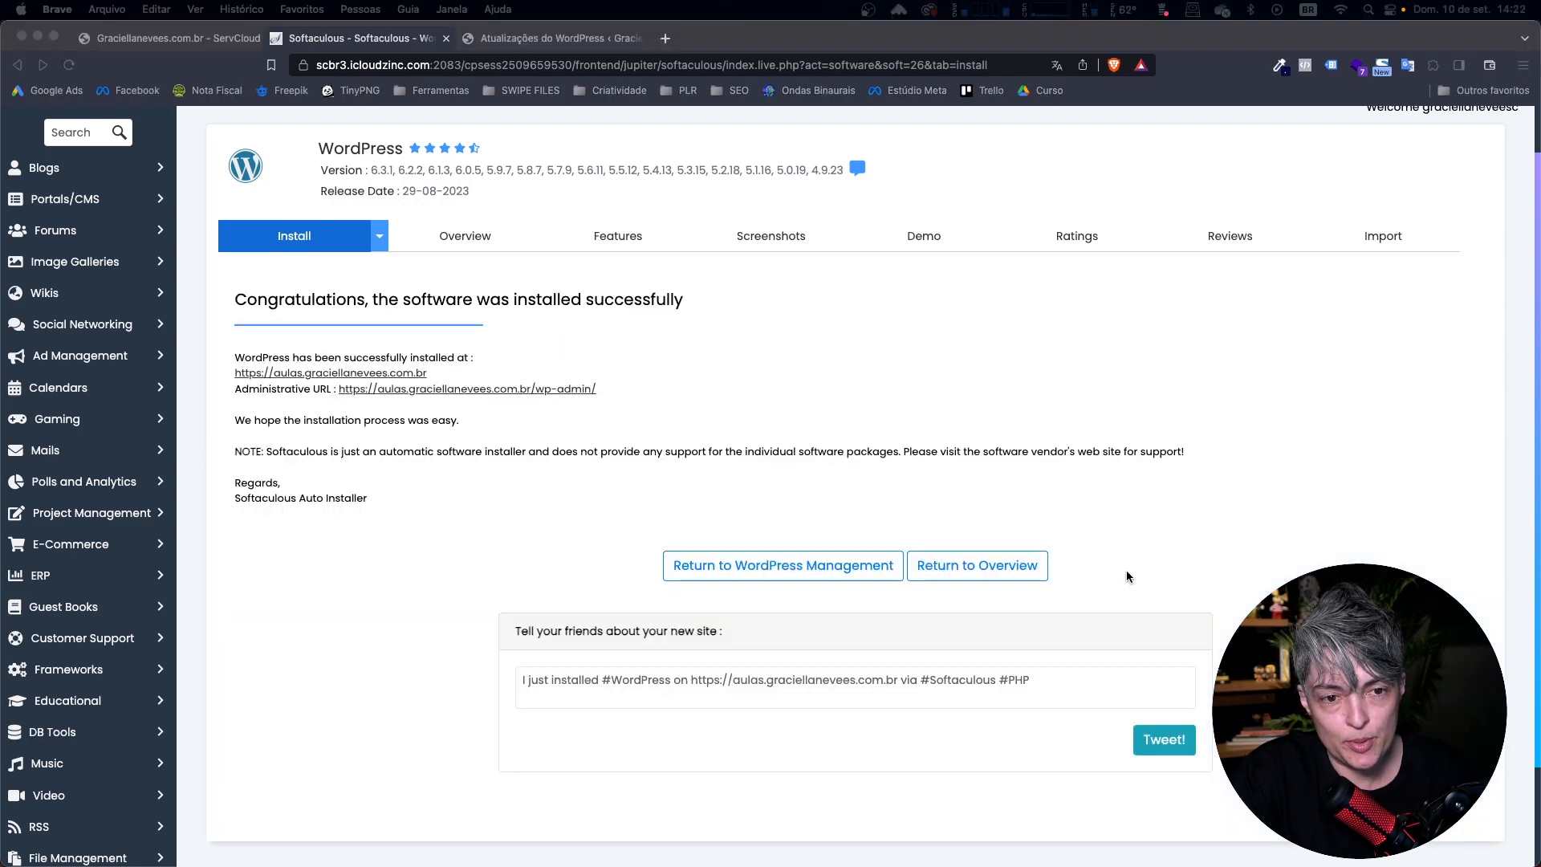
click(468, 391)
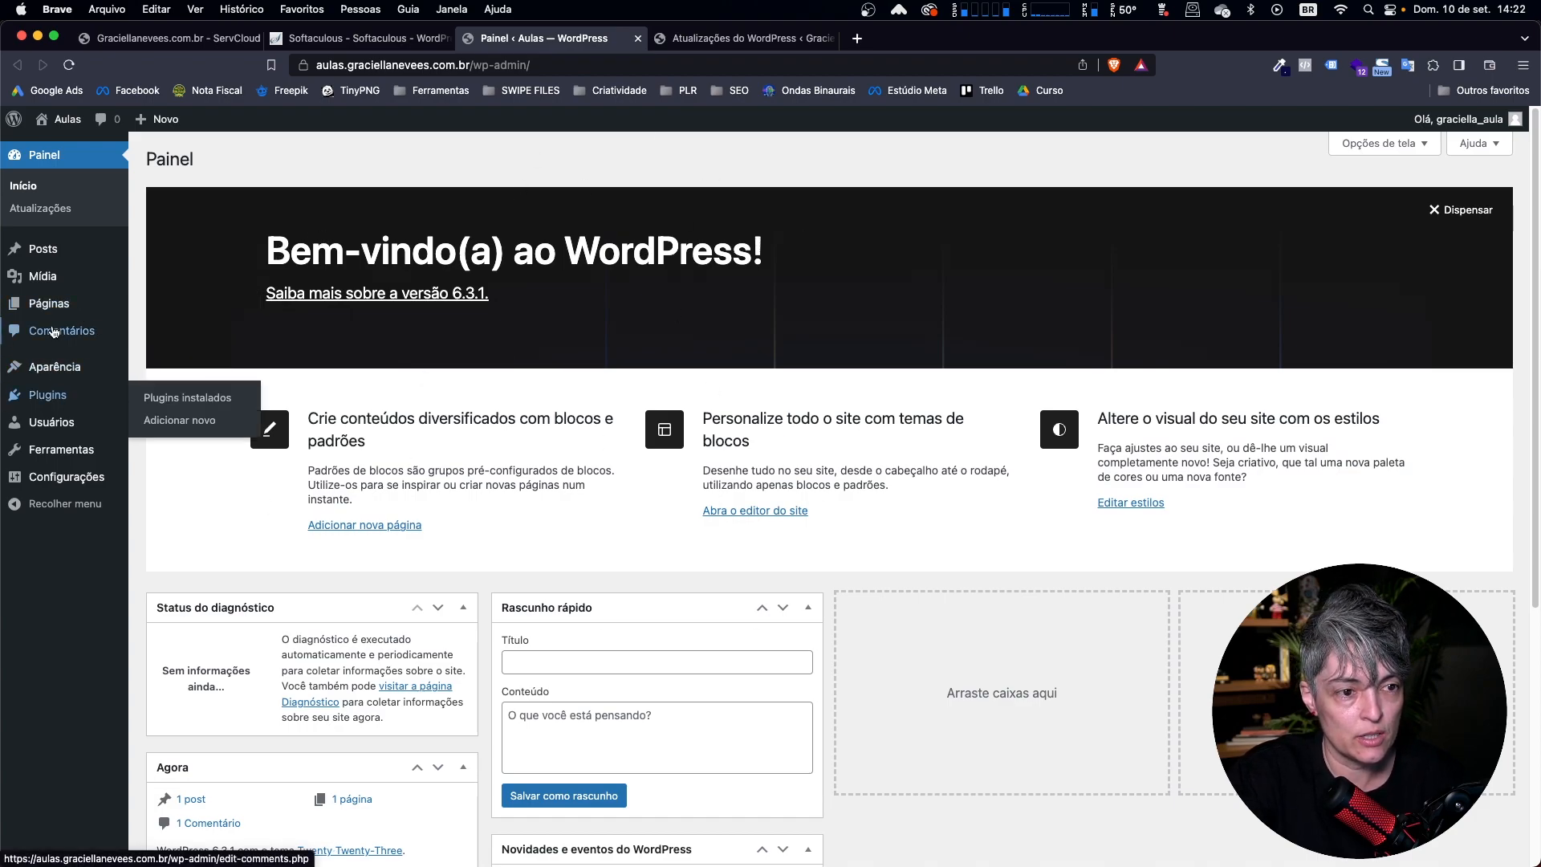
Move both default WordPress pages, "Privacy Policy" and "Sample Page", to the trash with a bulk action.
mouse_move(57, 314)
click(140, 305)
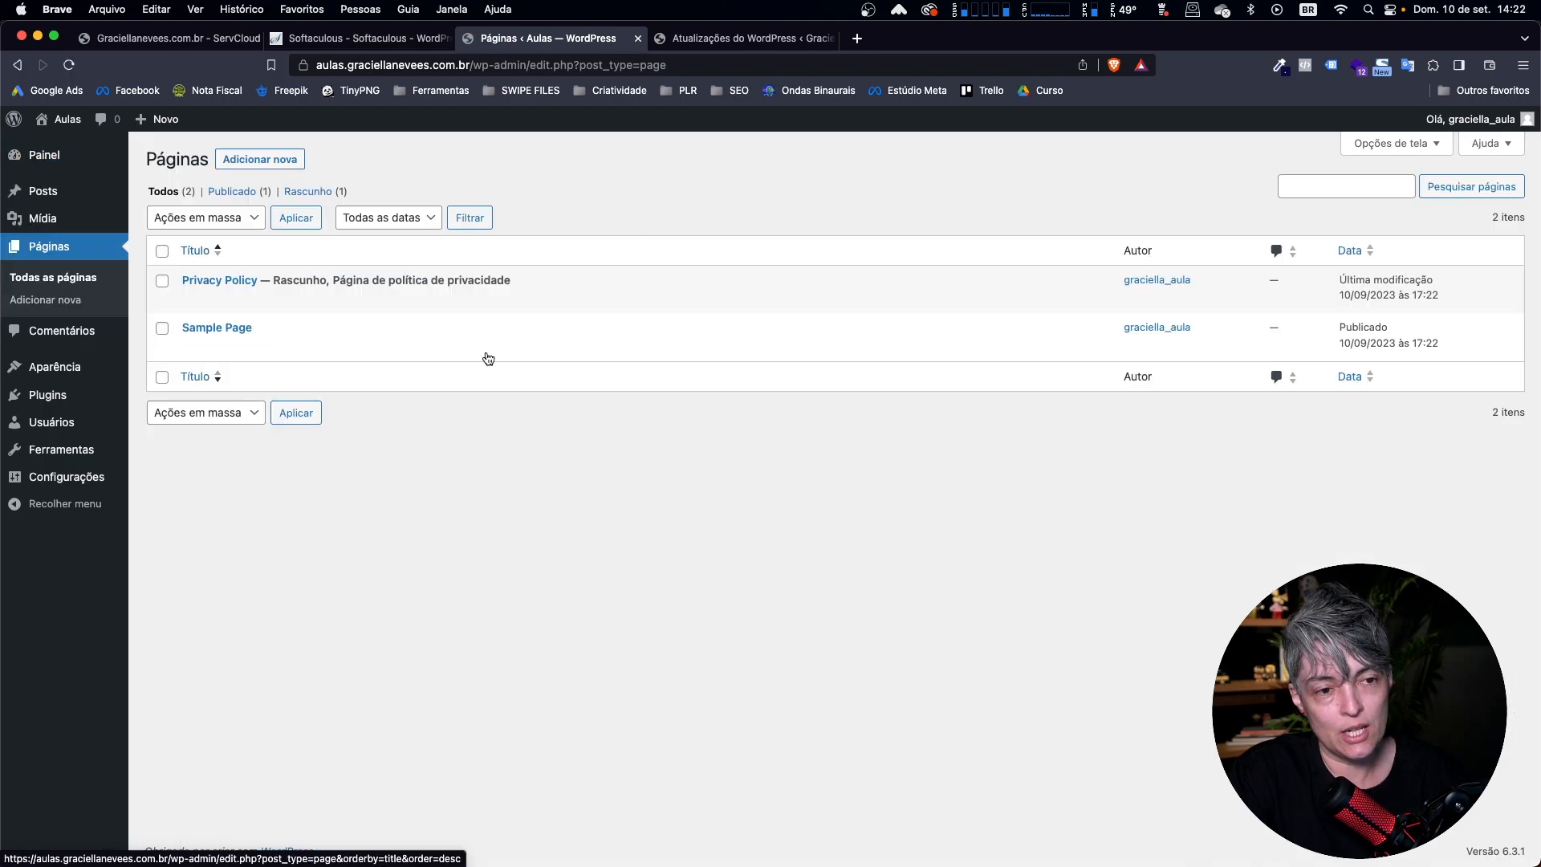
click(162, 251)
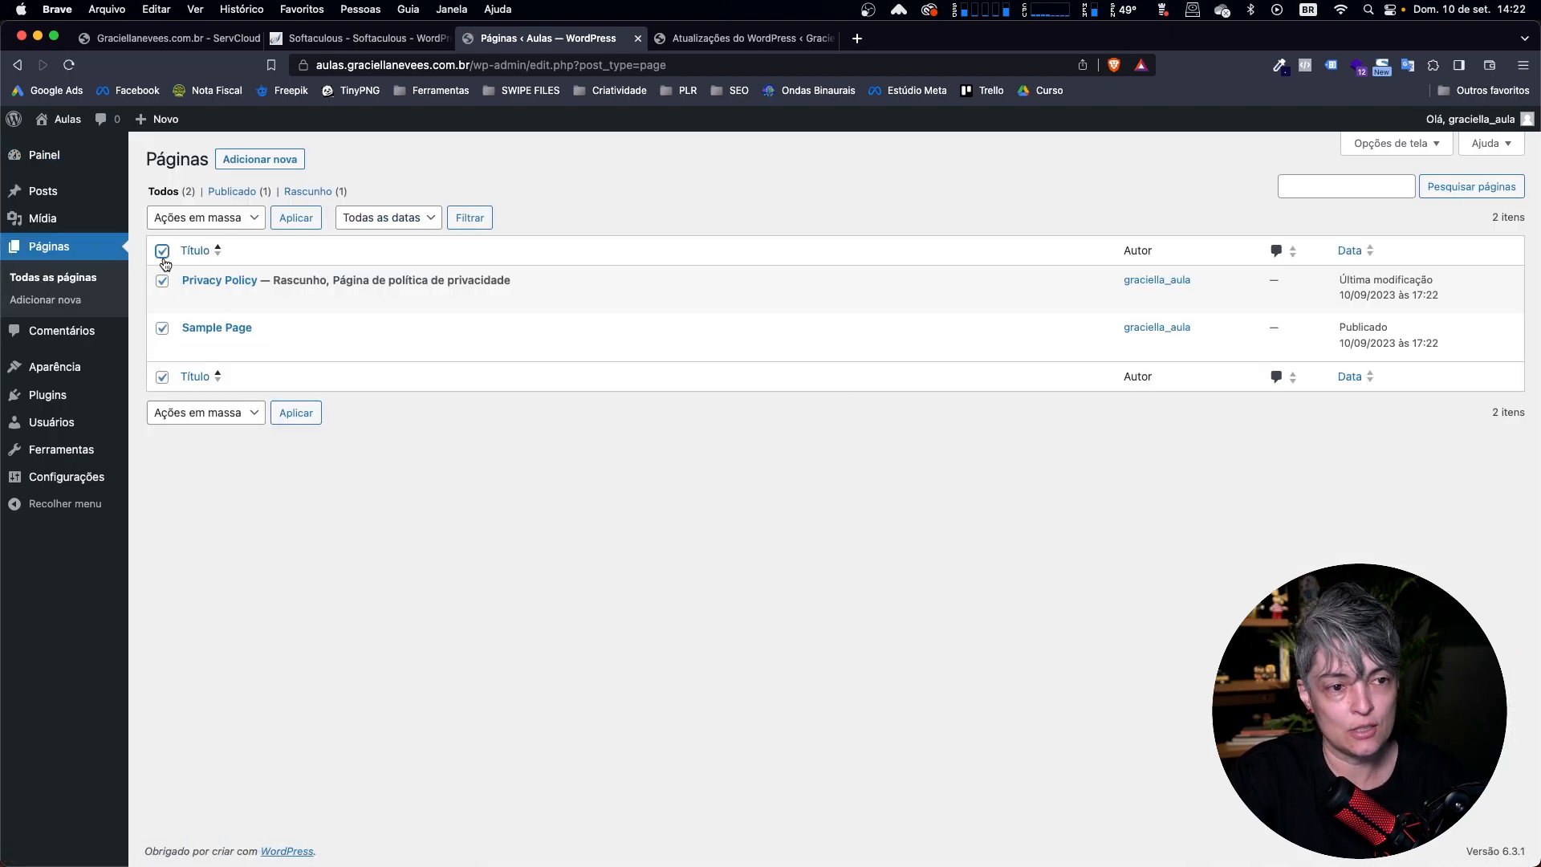
click(196, 225)
click(197, 254)
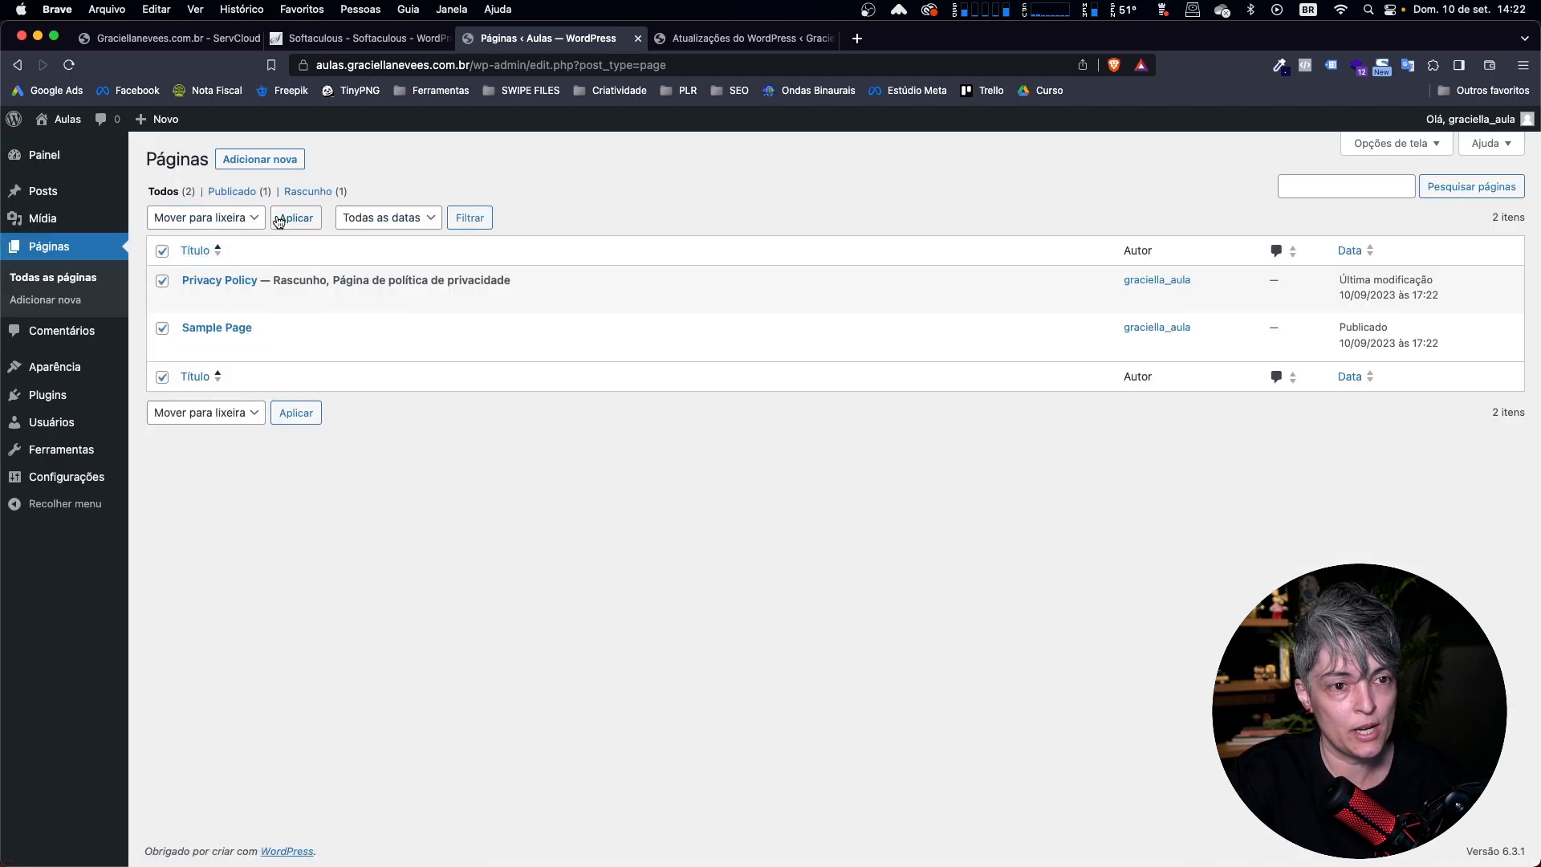
click(297, 217)
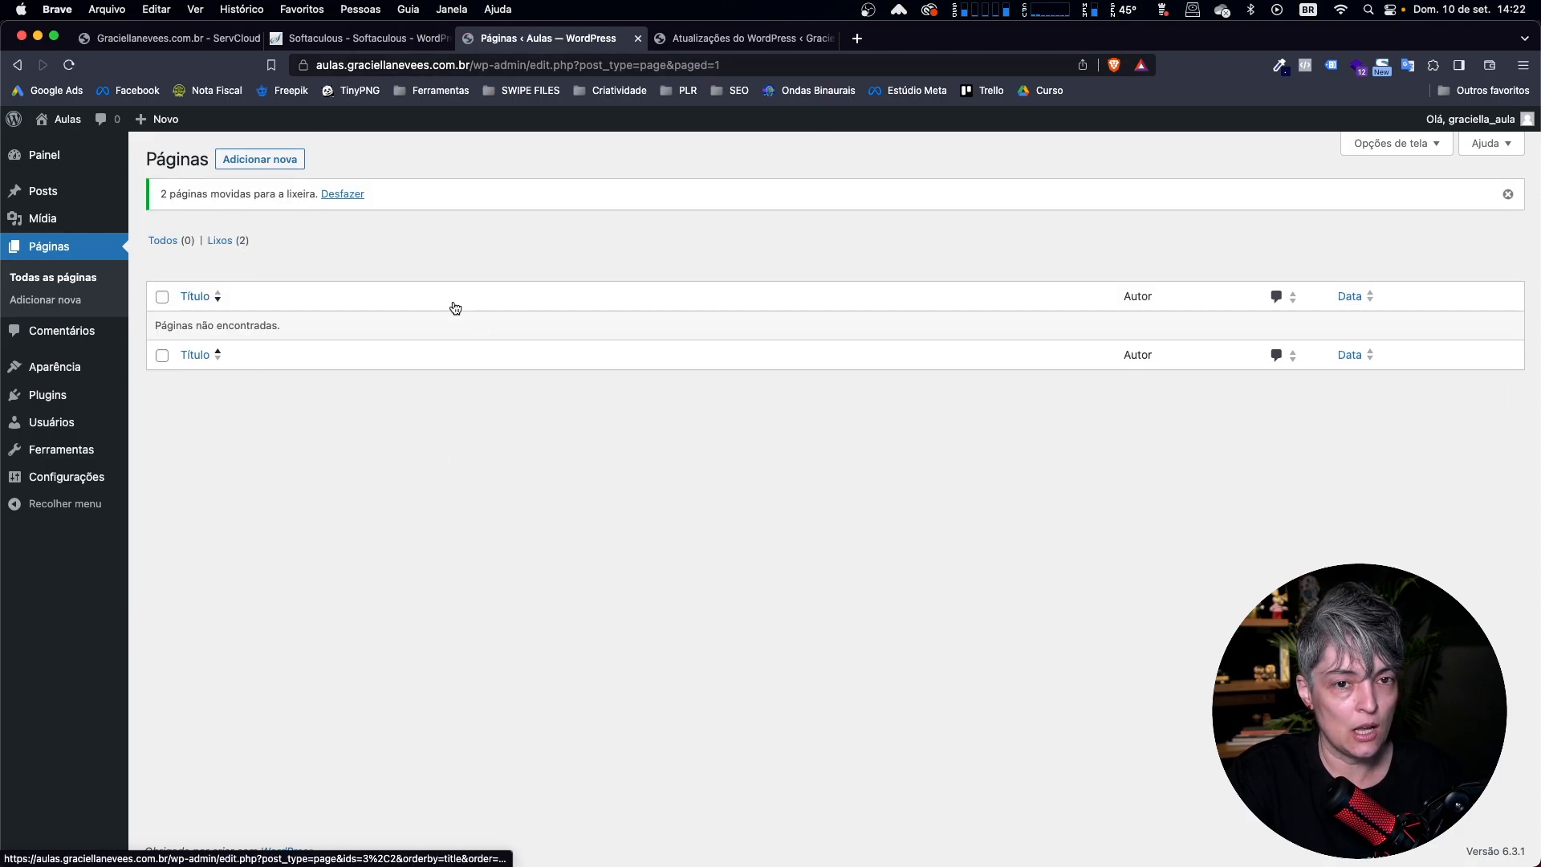